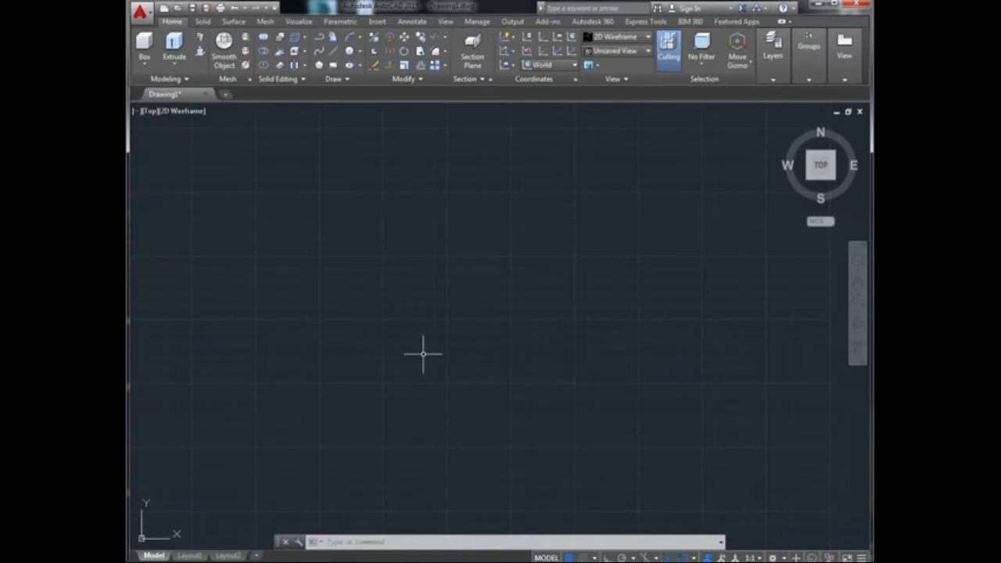
# Zoom the empty Drawing1 view before drawing the first rectangle.
pyautogui.scroll(-2, 424, 352)
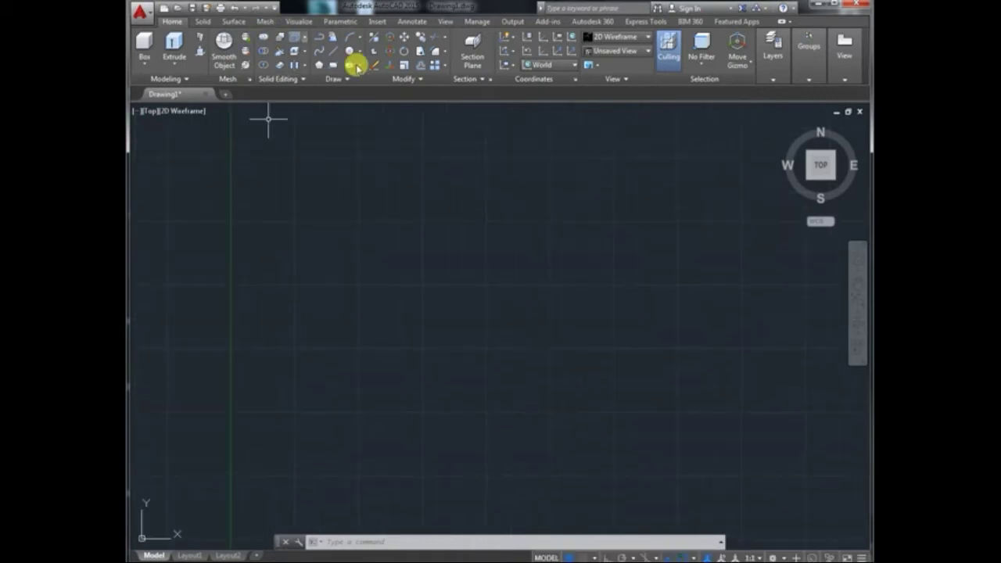
pyautogui.click(331, 65)
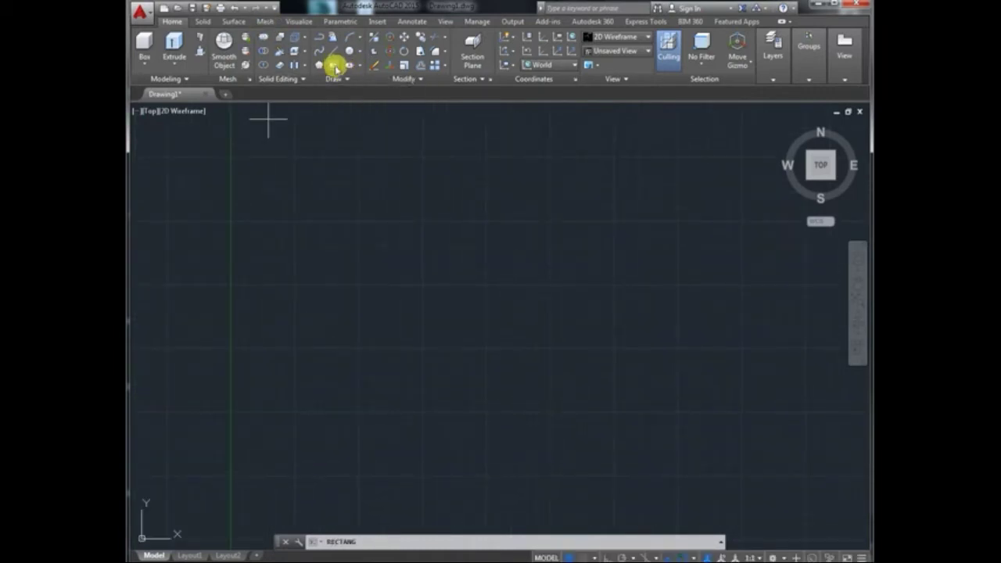
pyautogui.click(379, 327)
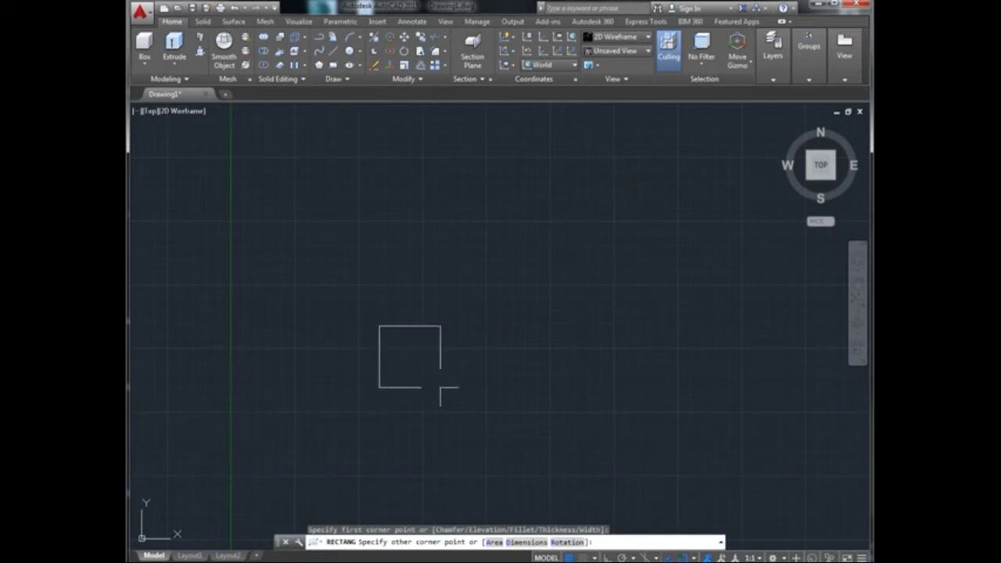
pyautogui.press('F8')
pyautogui.write("@12',12")
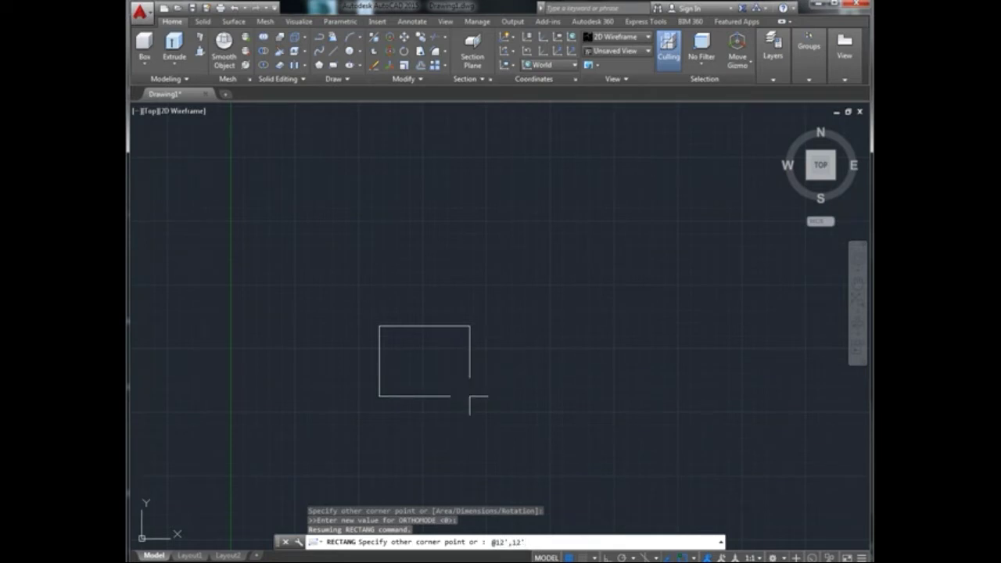
pyautogui.press('Return')
pyautogui.scroll(5, 403, 332)
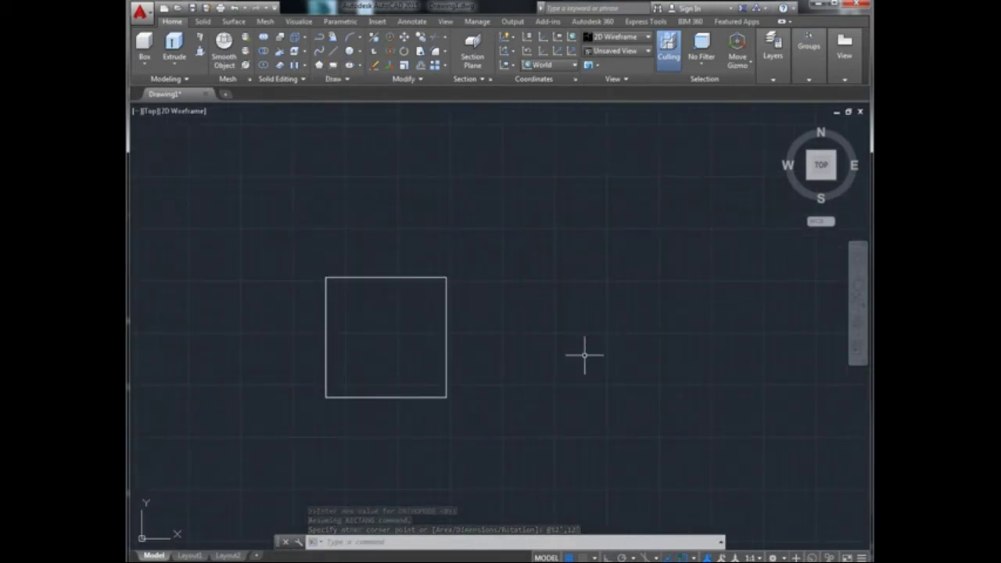
pyautogui.write('re')
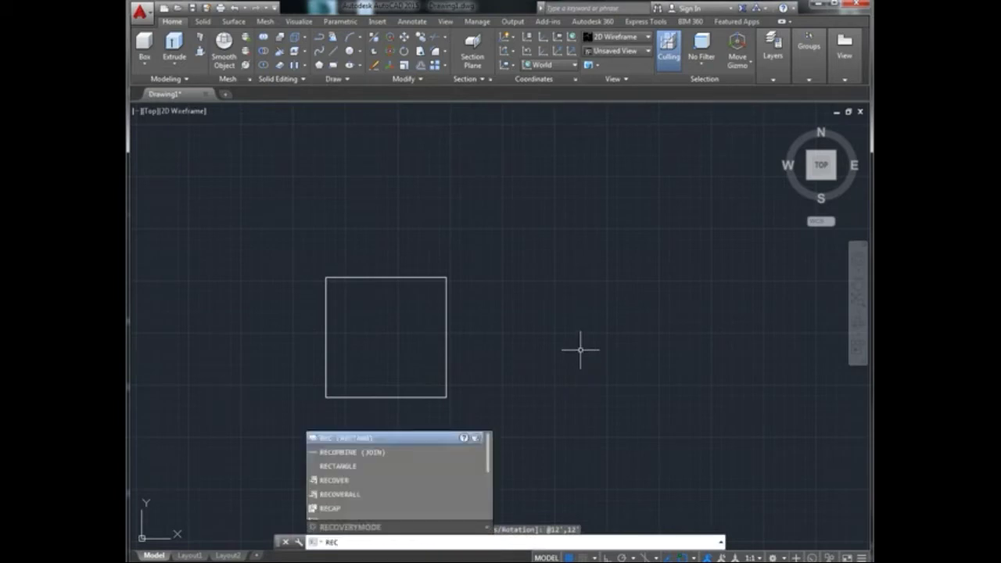
pyautogui.press('Return')
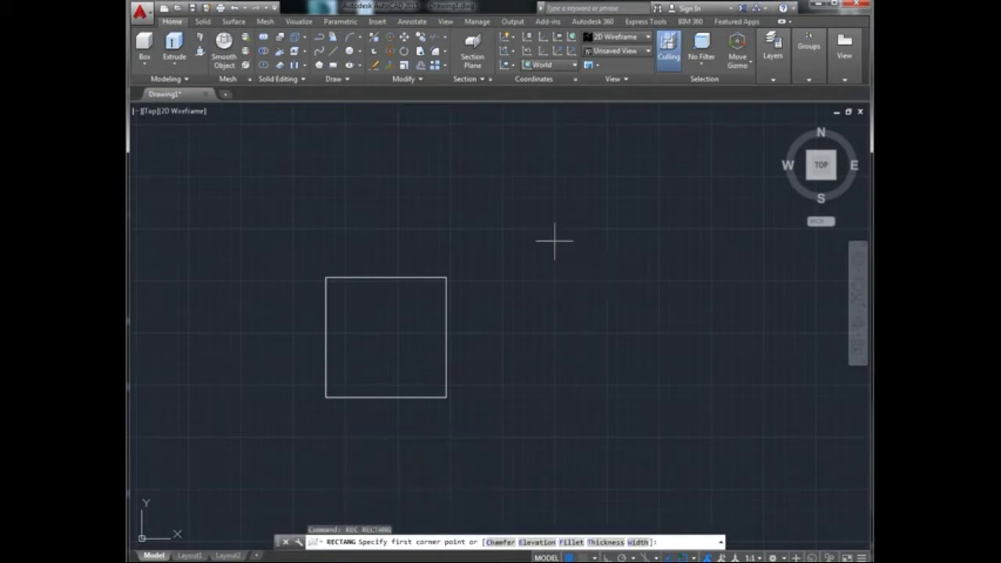
pyautogui.click(560, 252)
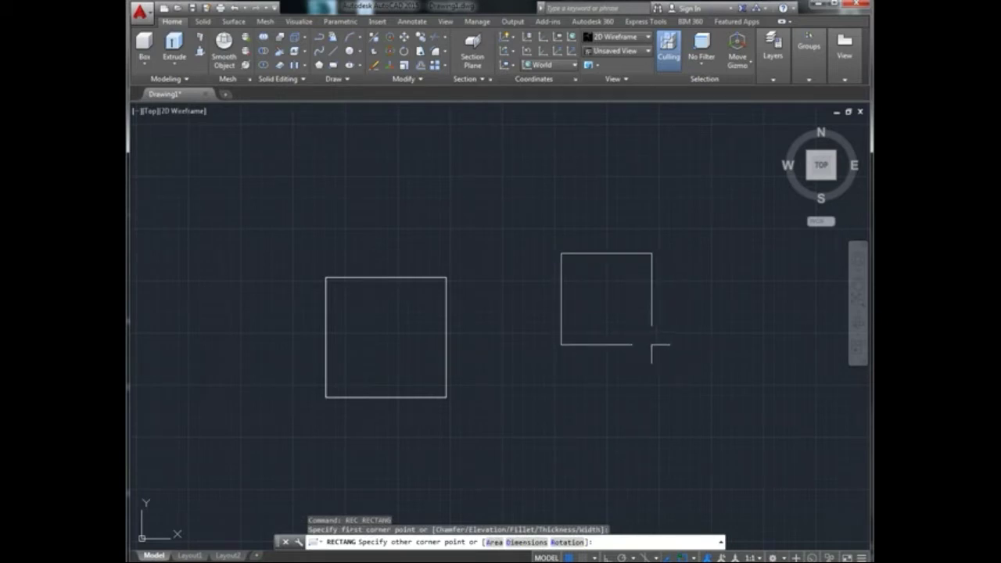
pyautogui.write("@12',0")
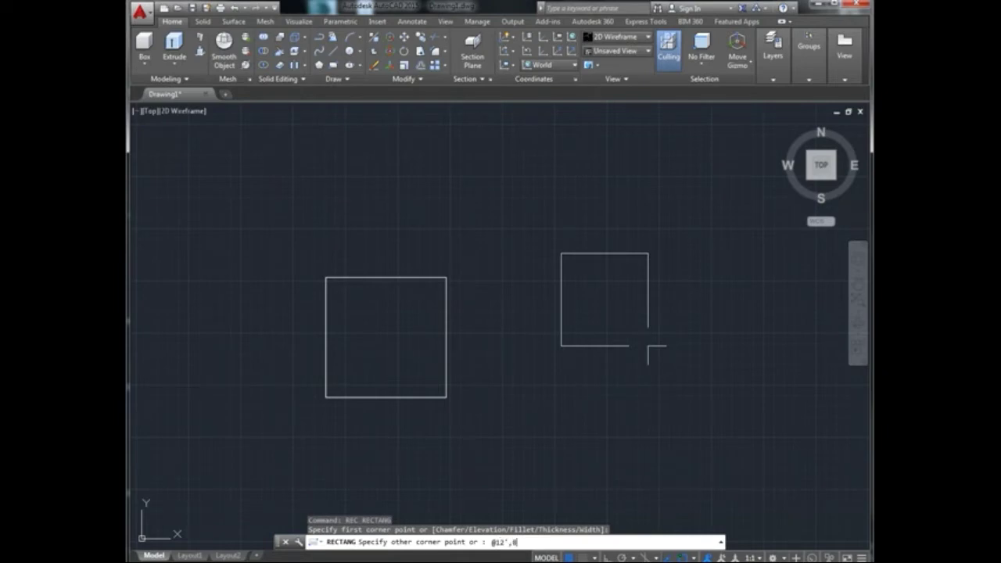
pyautogui.press('Return')
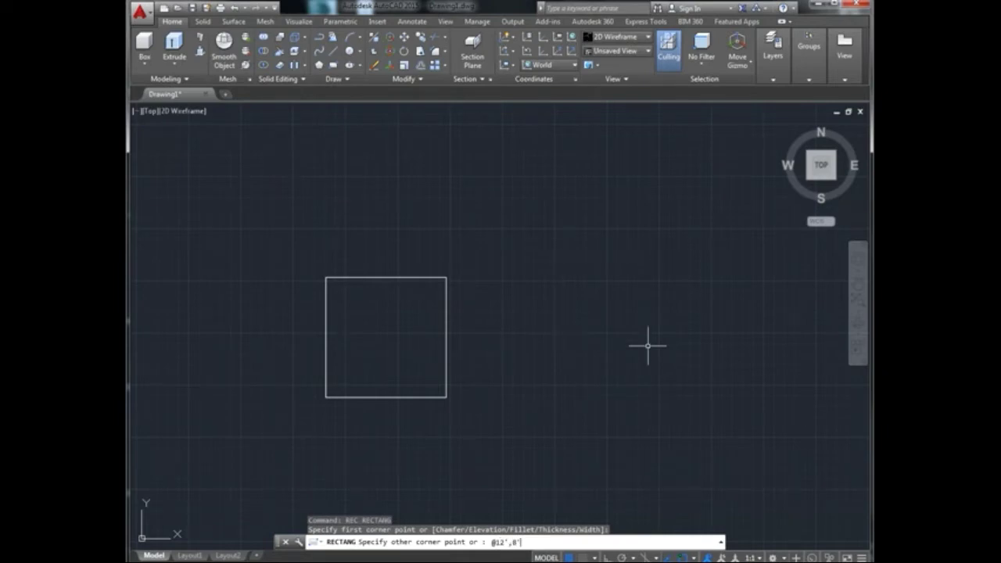
pyautogui.moveTo(552, 331); pyautogui.dragTo(485, 389, button='middle')
pyautogui.moveTo(438, 364); pyautogui.dragTo(473, 351, button='middle')
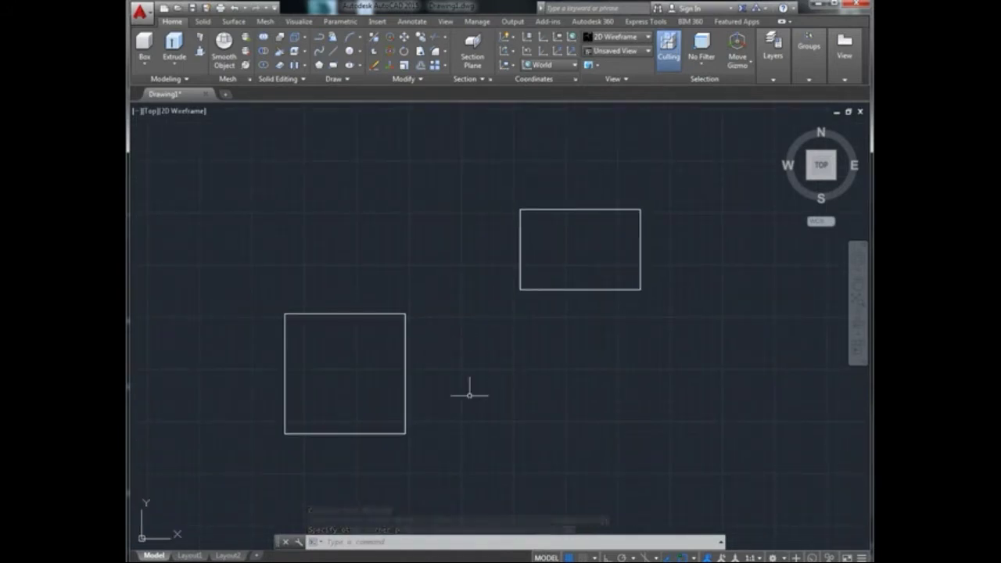
# Align the 12' by 8' rectangle's left corners to the square's right corners, without scaling.
pyautogui.write('Al')
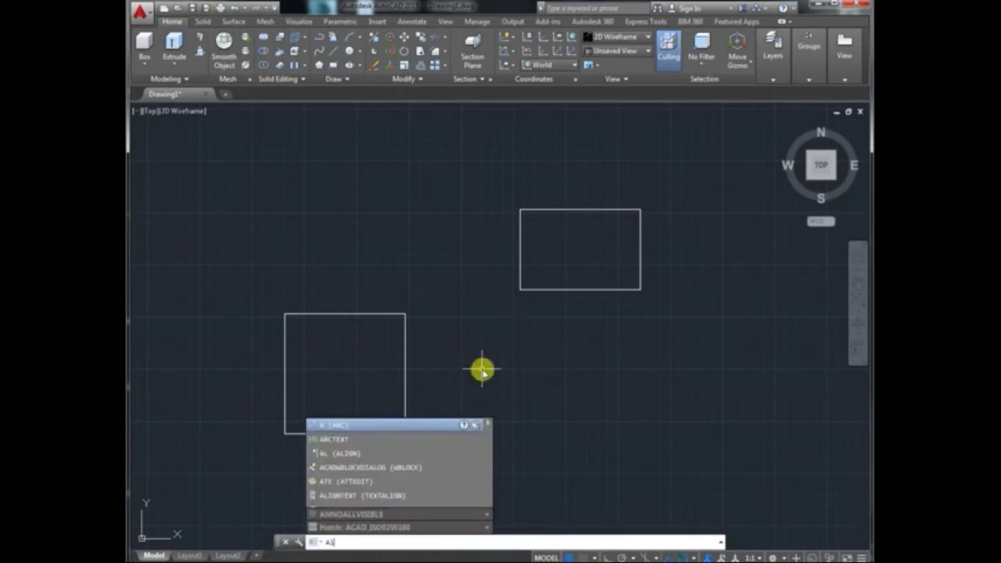
pyautogui.write('l')
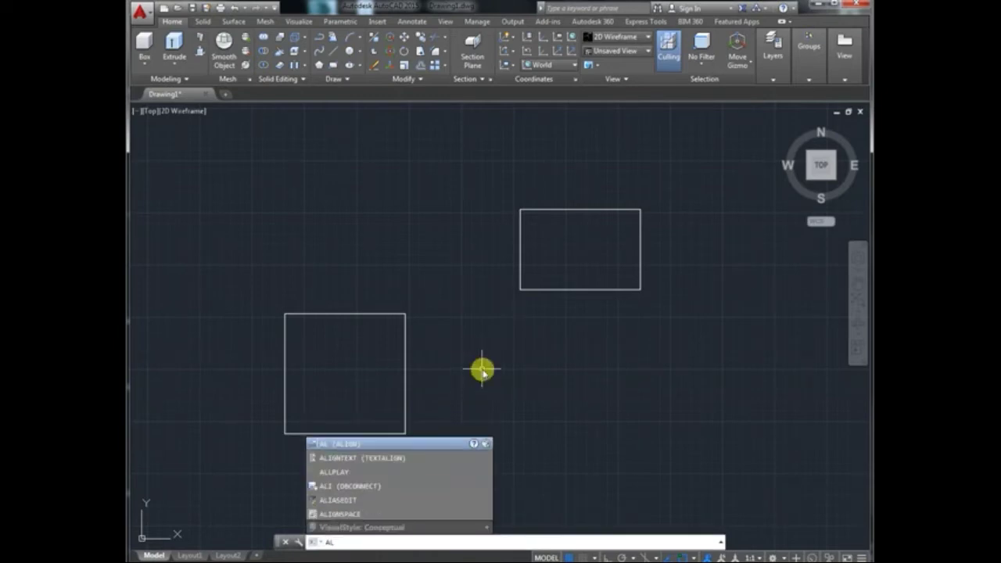
pyautogui.press('Return')
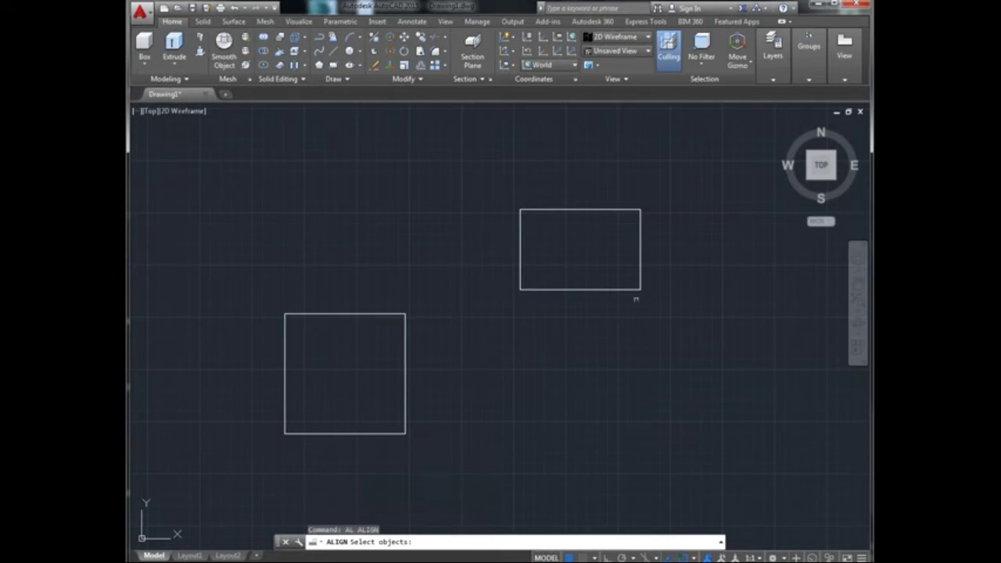
pyautogui.click(633, 289)
pyautogui.press('Return')
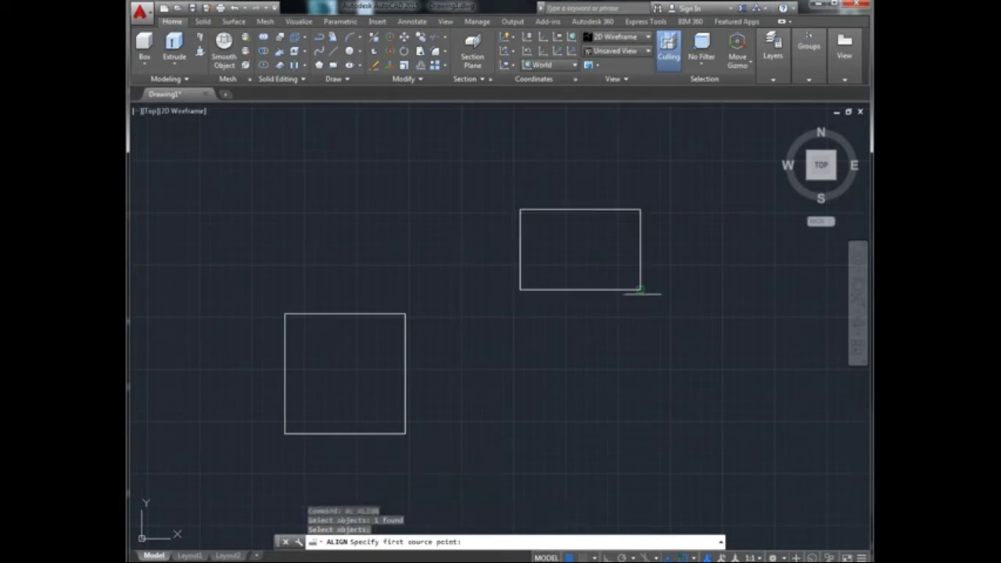
pyautogui.click(520, 290)
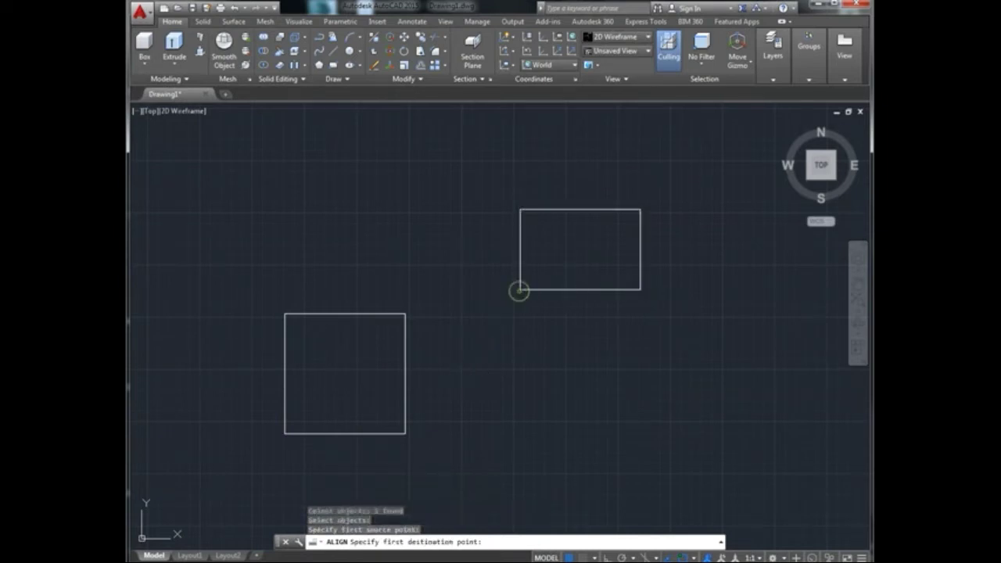
pyautogui.click(405, 434)
pyautogui.click(520, 210)
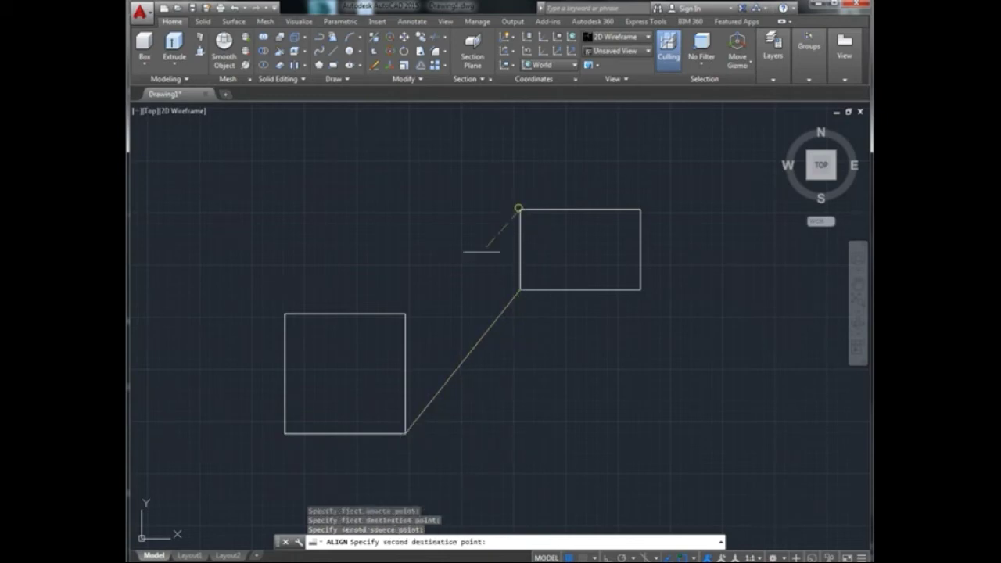
pyautogui.click(405, 313)
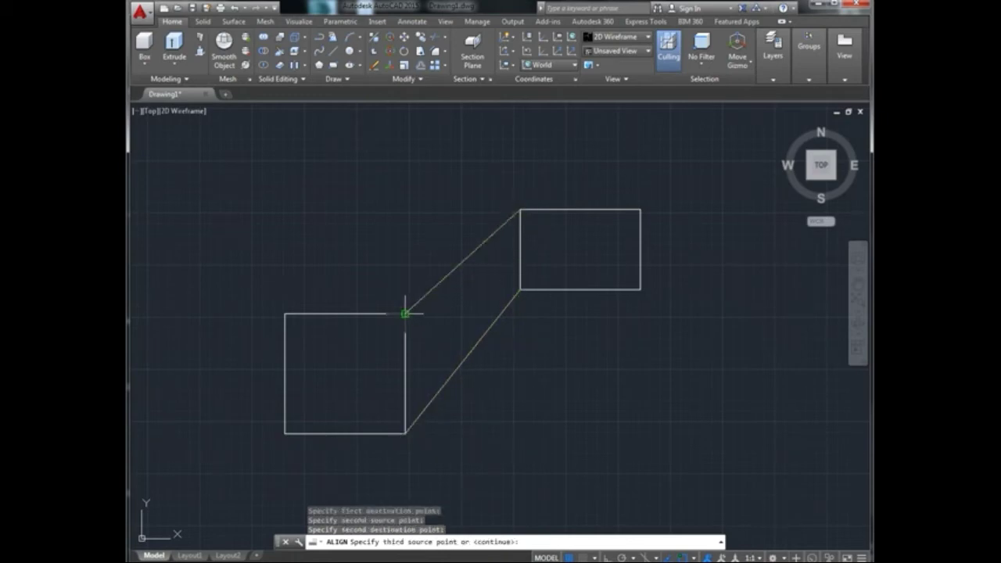
pyautogui.press('Return')
pyautogui.press('Return')
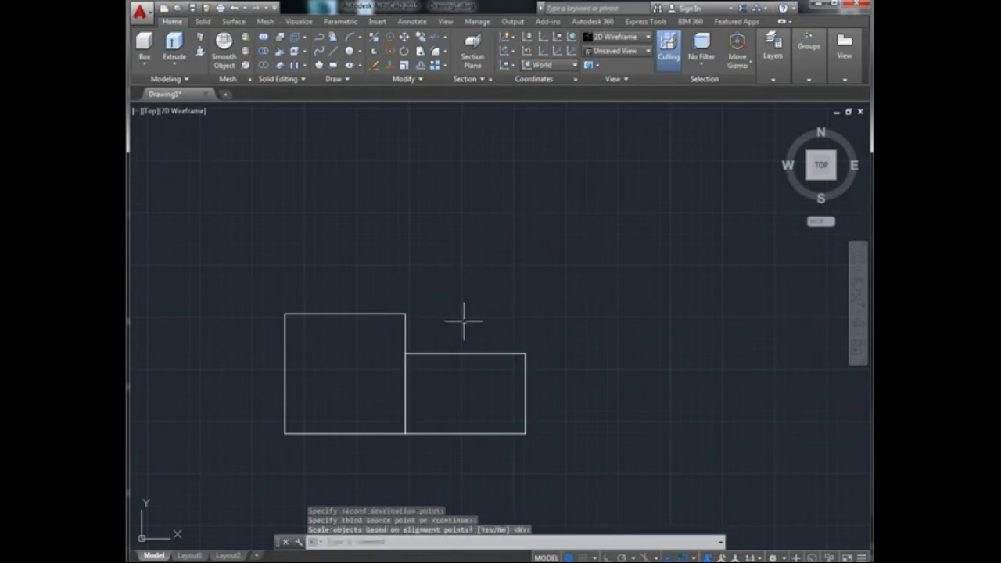
pyautogui.moveTo(464, 320); pyautogui.dragTo(459, 300, button='middle')
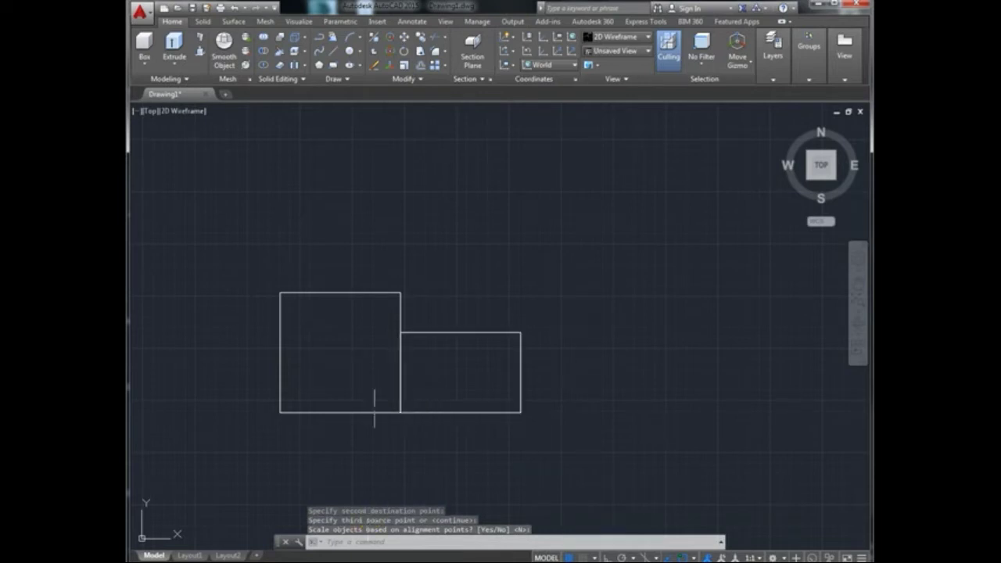
pyautogui.moveTo(373, 408)
pyautogui.mouseDown(button='middle')
pyautogui.moveTo(377, 437)
pyautogui.moveTo(373, 411)
pyautogui.moveTo(485, 453)
pyautogui.mouseUp(button='middle')
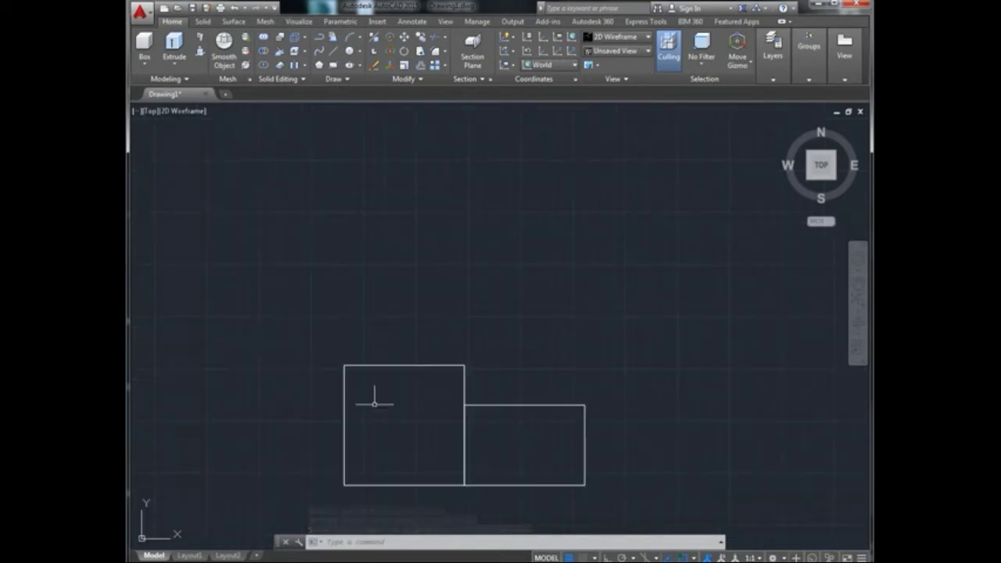
# Draw a duplicate rectangle over the right 12' by 8' rectangle.
pyautogui.click(332, 65)
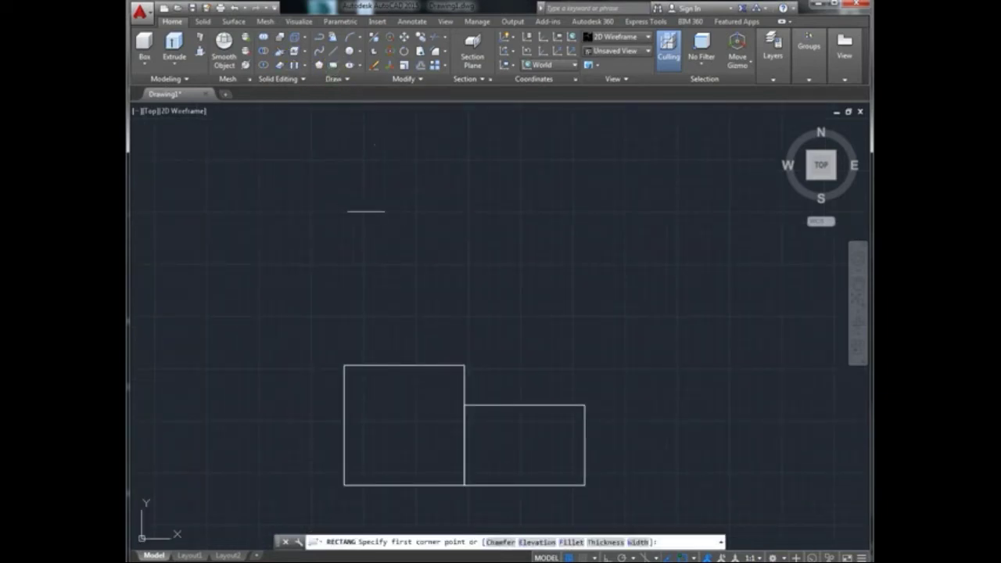
pyautogui.click(464, 405)
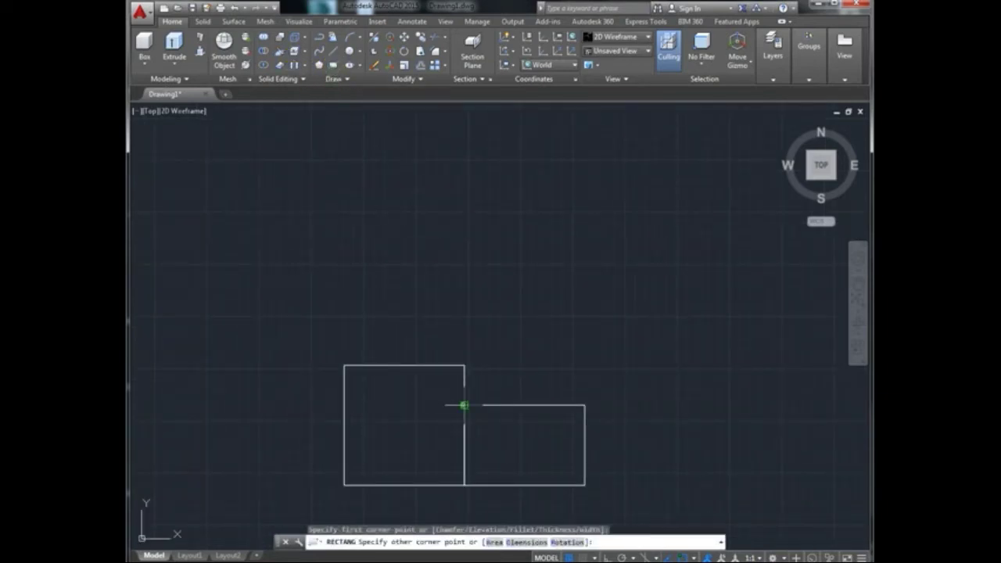
pyautogui.click(585, 484)
pyautogui.press('Return')
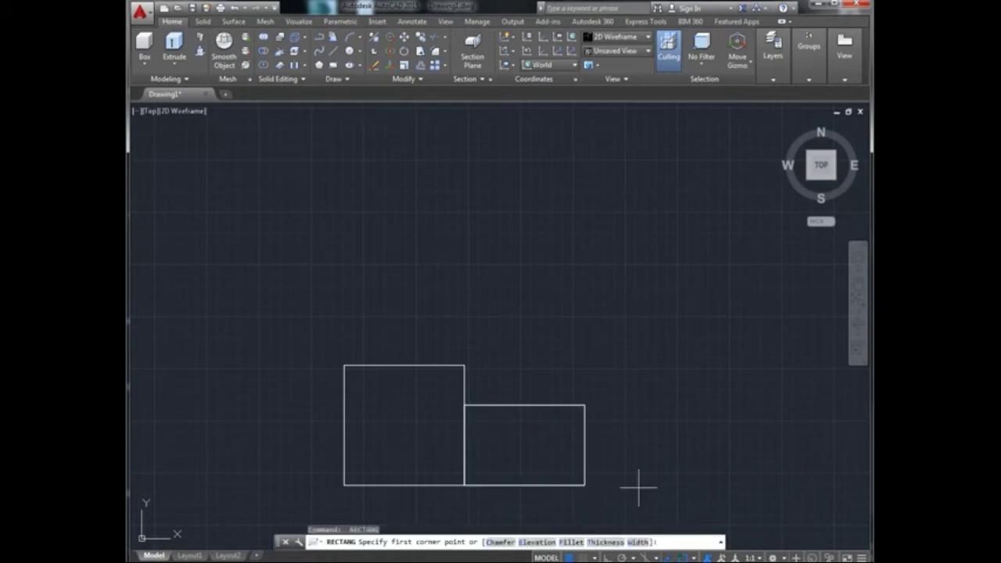
pyautogui.write('e')
pyautogui.press('Escape')
# Move the duplicate rectangle by its corner up to sit alone near the drawing's top.
pyautogui.write('m')
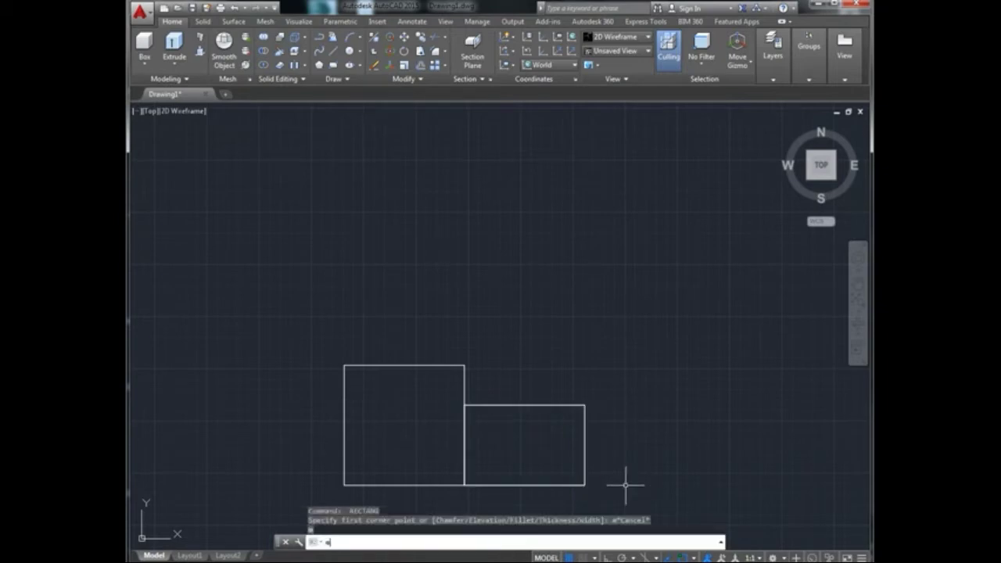
pyautogui.press('Return')
pyautogui.click(582, 483)
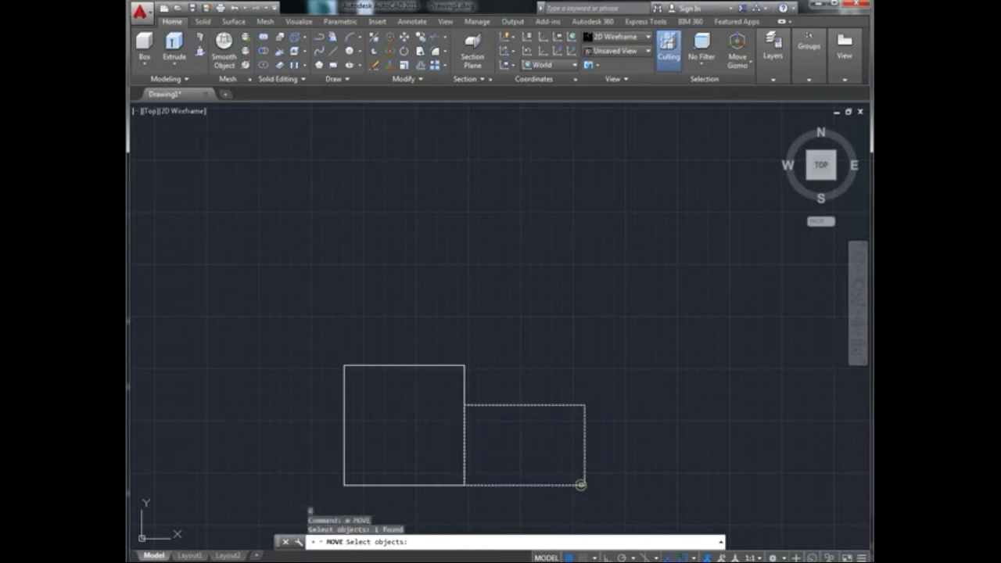
pyautogui.press('Return')
pyautogui.click(585, 485)
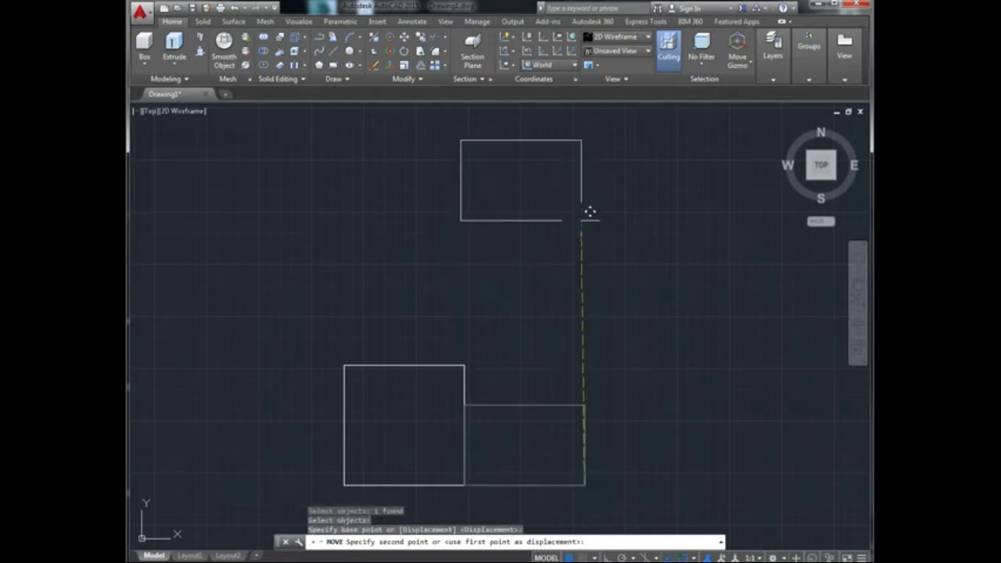
pyautogui.click(583, 219)
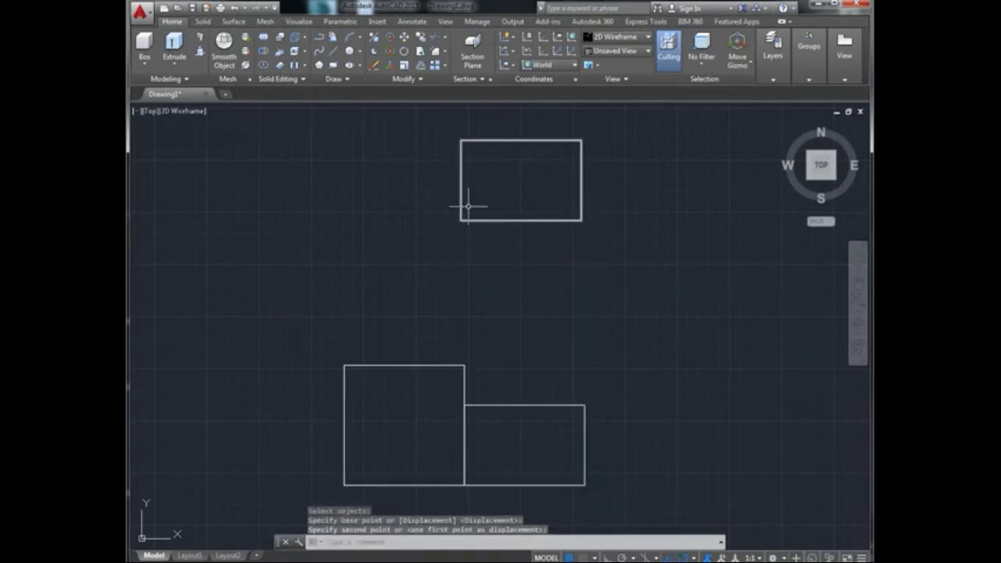
pyautogui.write('A')
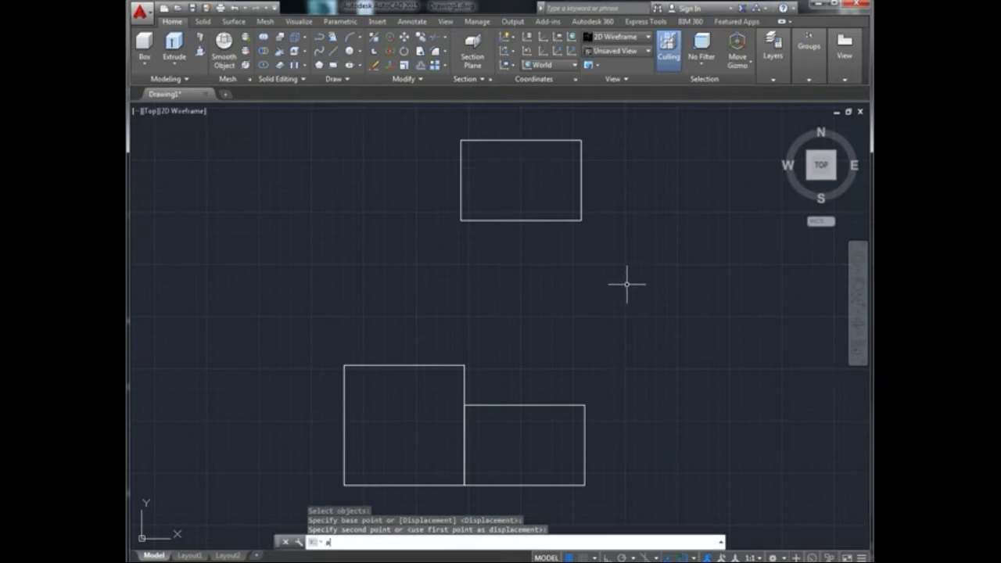
pyautogui.write('l')
pyautogui.press('Return')
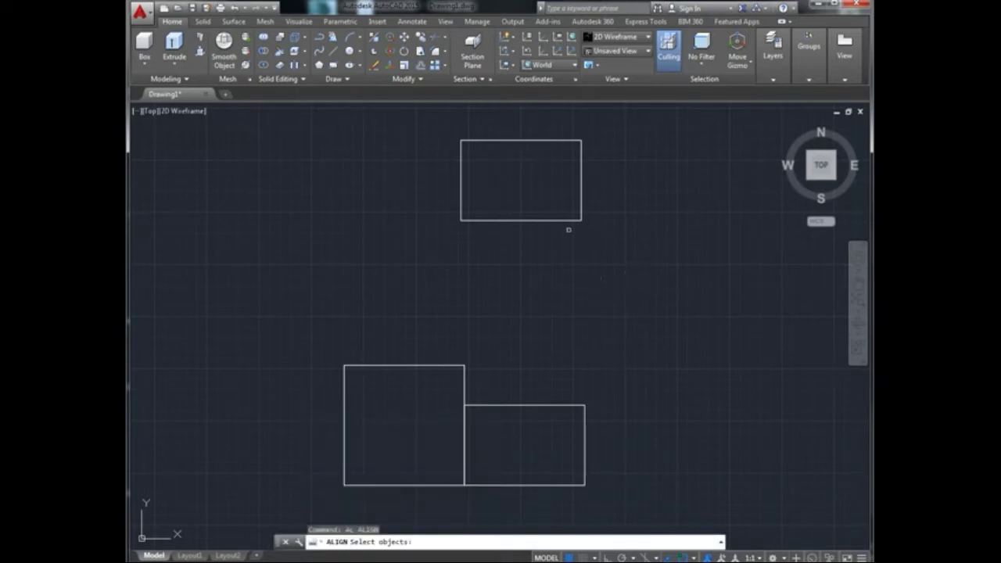
# Align the top rectangle's lower corners onto the square's top corners, scaling it to fit.
pyautogui.click(569, 221)
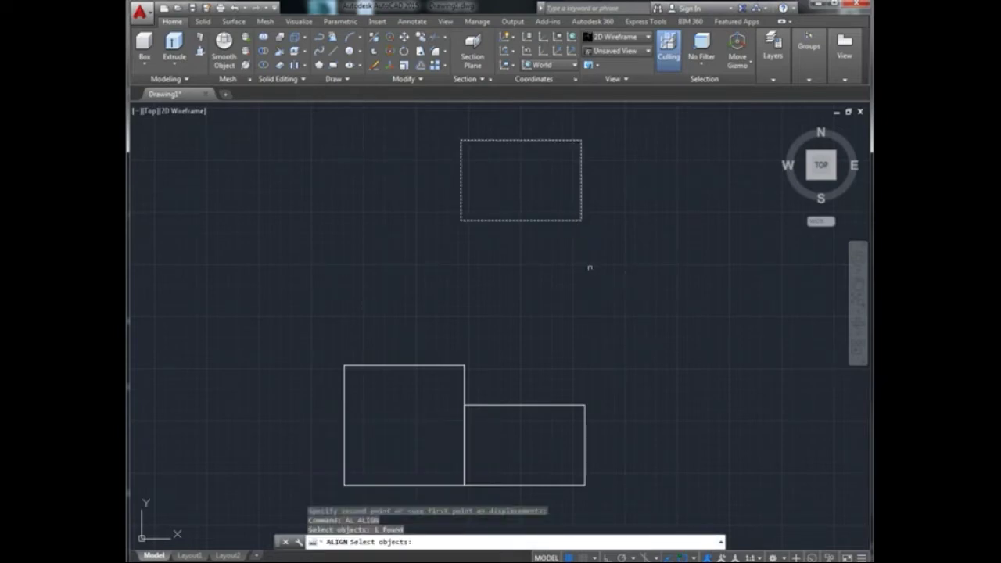
pyautogui.press('Return')
pyautogui.click(581, 221)
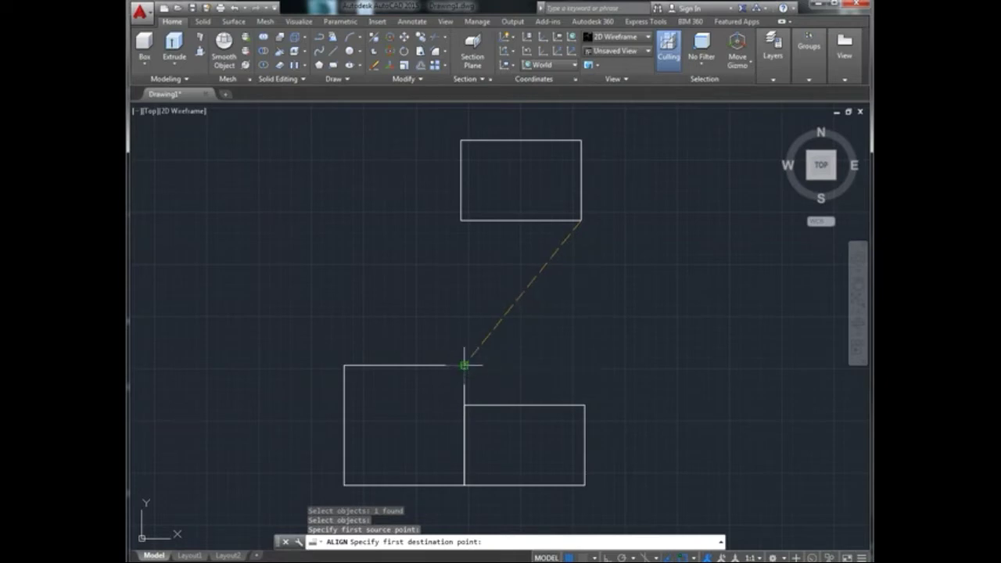
pyautogui.click(464, 364)
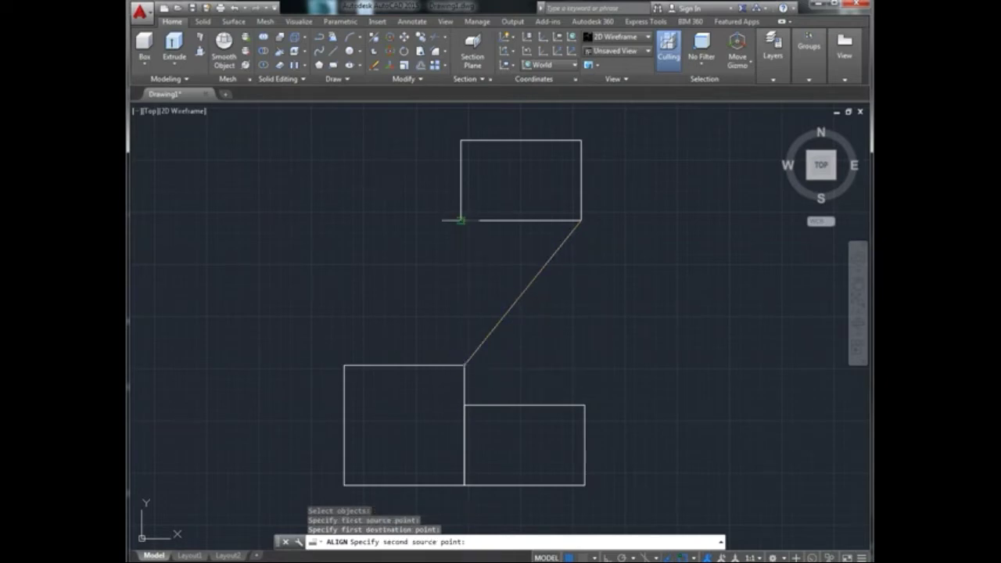
pyautogui.click(460, 219)
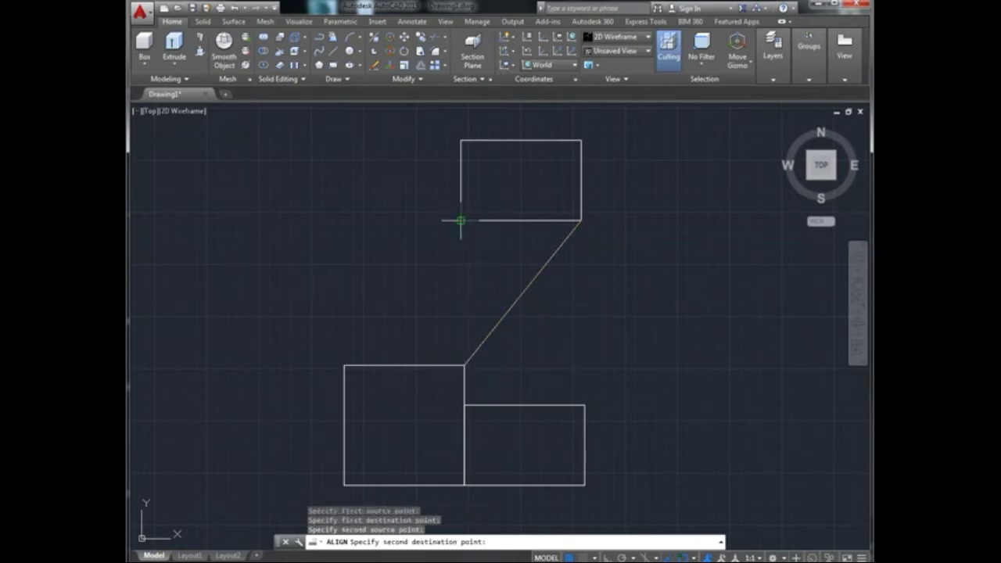
pyautogui.click(344, 364)
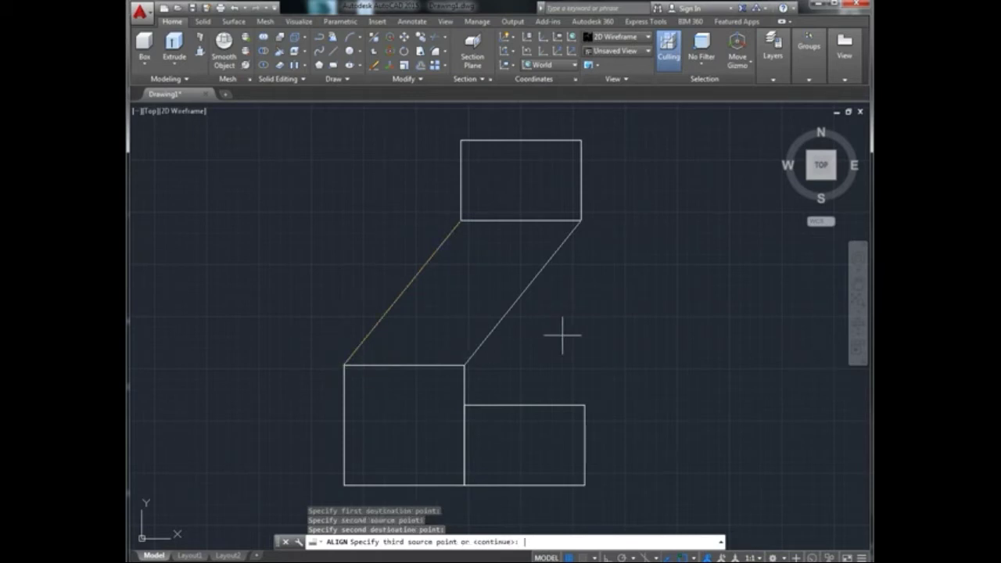
pyautogui.press('Return')
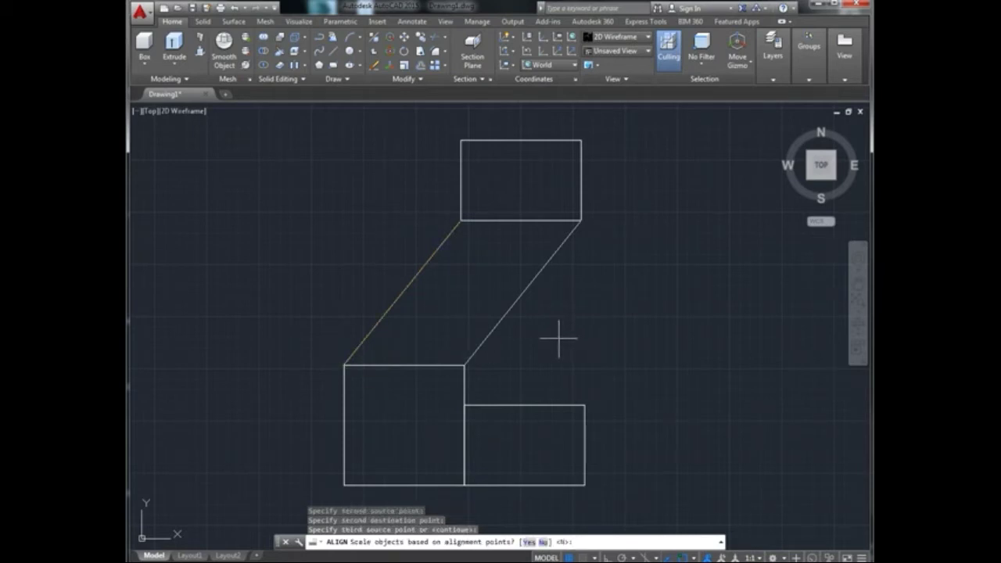
pyautogui.write('y')
pyautogui.press('Return')
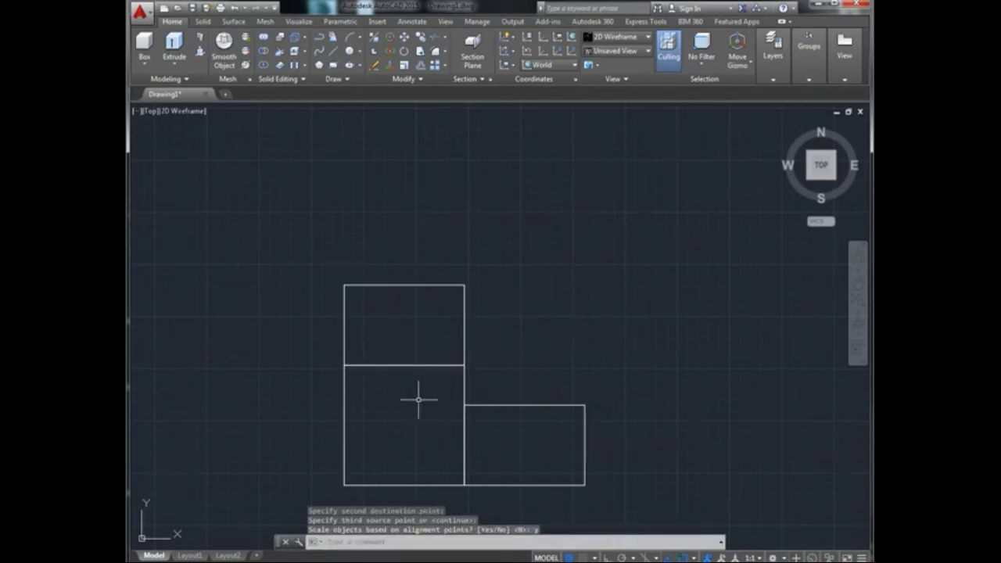
# Reframe the three rectangles and orbit into an angled 3D view of them.
pyautogui.scroll(-1, 375, 391)
pyautogui.scroll(-3, 367, 380)
pyautogui.scroll(4, 367, 381)
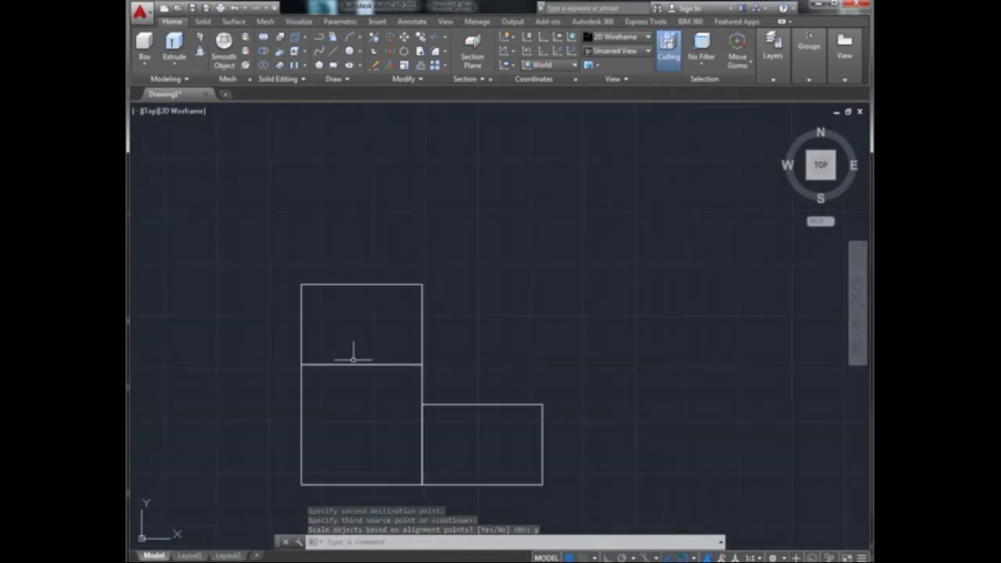
pyautogui.moveTo(404, 378)
pyautogui.mouseDown(button='middle')
pyautogui.moveTo(324, 359)
pyautogui.moveTo(372, 379)
pyautogui.moveTo(311, 426)
pyautogui.mouseUp(button='middle')
pyautogui.scroll(-4, 319, 387)
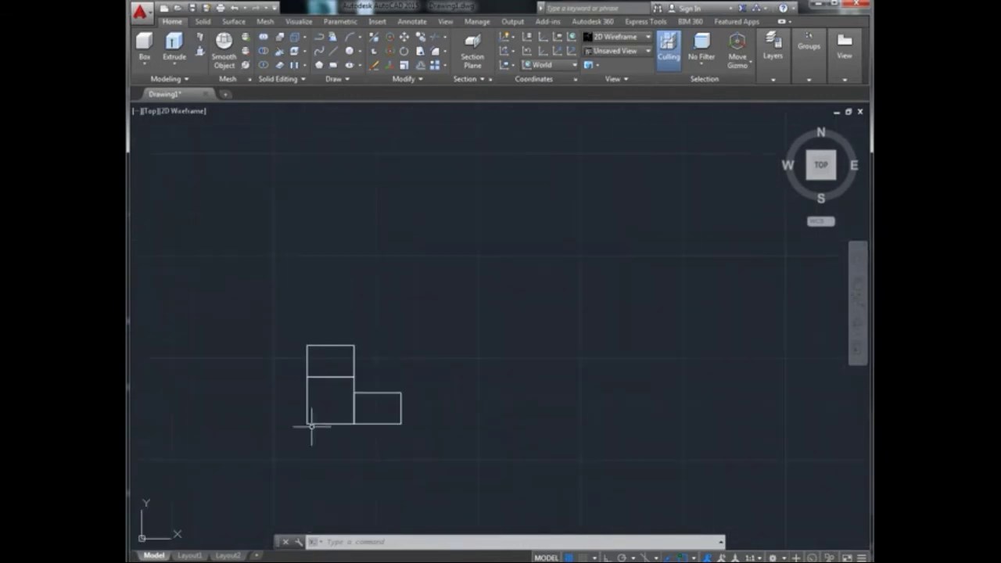
pyautogui.moveTo(379, 438); pyautogui.dragTo(339, 438, button='middle')
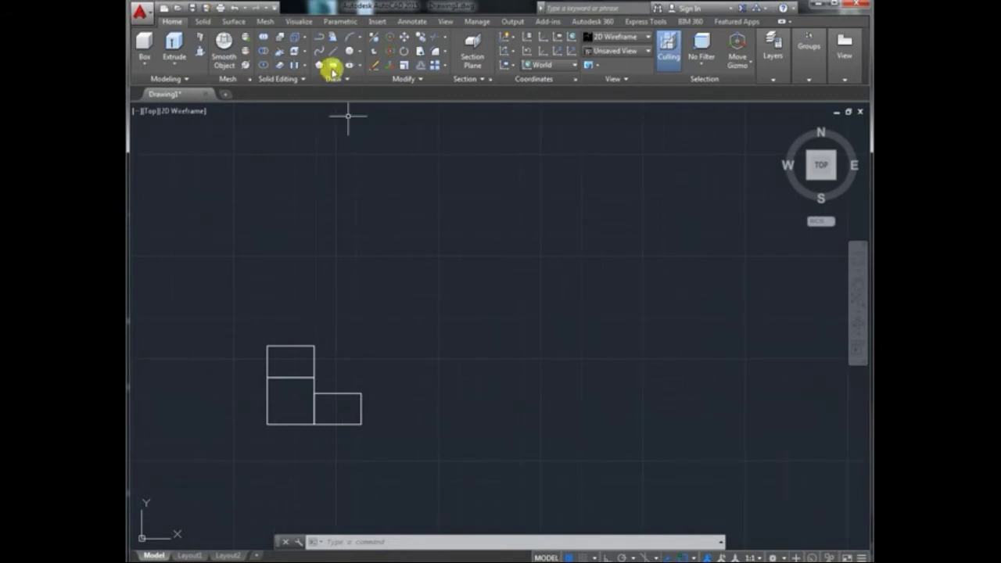
pyautogui.click(334, 66)
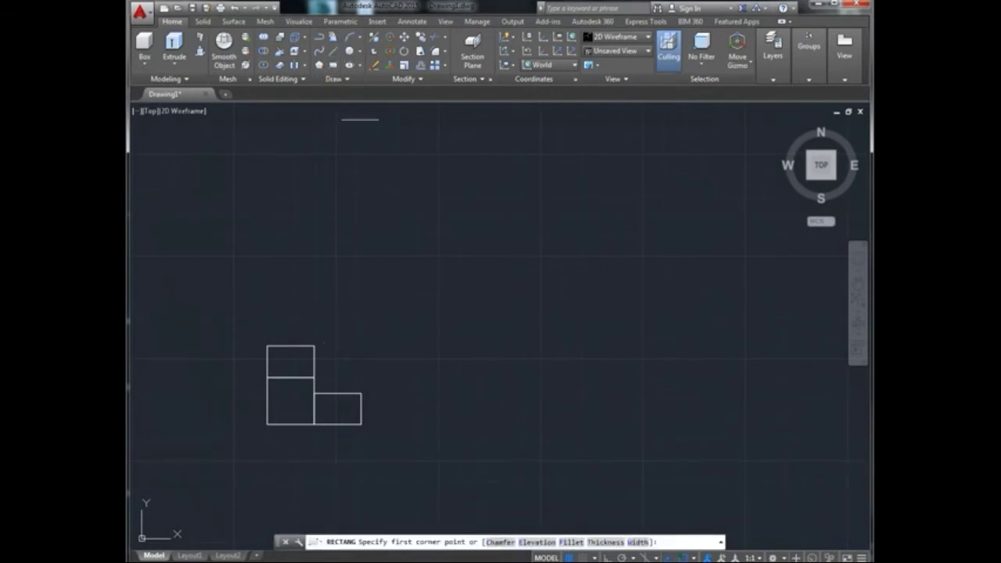
pyautogui.click(854, 325)
pyautogui.moveTo(707, 484)
pyautogui.mouseDown()
pyautogui.moveTo(732, 411)
pyautogui.moveTo(695, 373)
pyautogui.moveTo(719, 358)
pyautogui.mouseUp()
pyautogui.moveTo(423, 439)
pyautogui.mouseDown()
pyautogui.moveTo(430, 455)
pyautogui.moveTo(429, 415)
pyautogui.moveTo(339, 483)
pyautogui.moveTo(341, 494)
pyautogui.moveTo(382, 440)
pyautogui.moveTo(342, 364)
pyautogui.mouseUp()
pyautogui.press('Escape')
pyautogui.write('exyt')
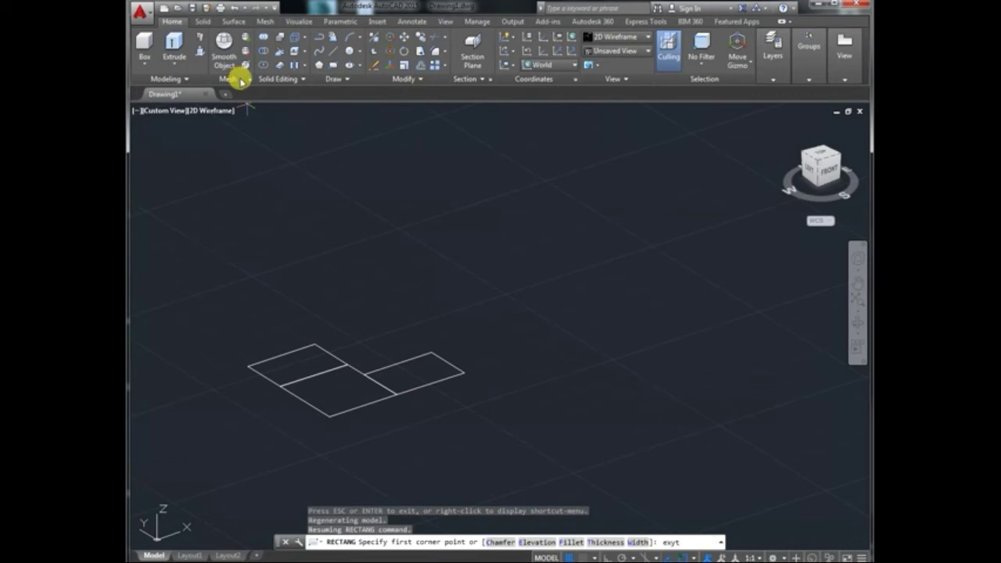
# Extrude the 12' square into a solid 12 high.
pyautogui.press('Escape')
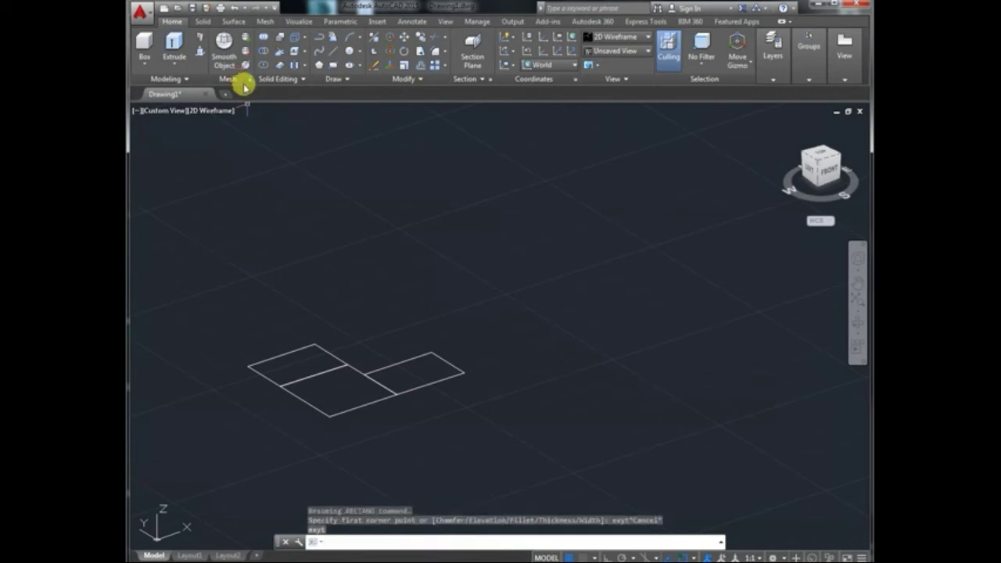
pyautogui.write('ext')
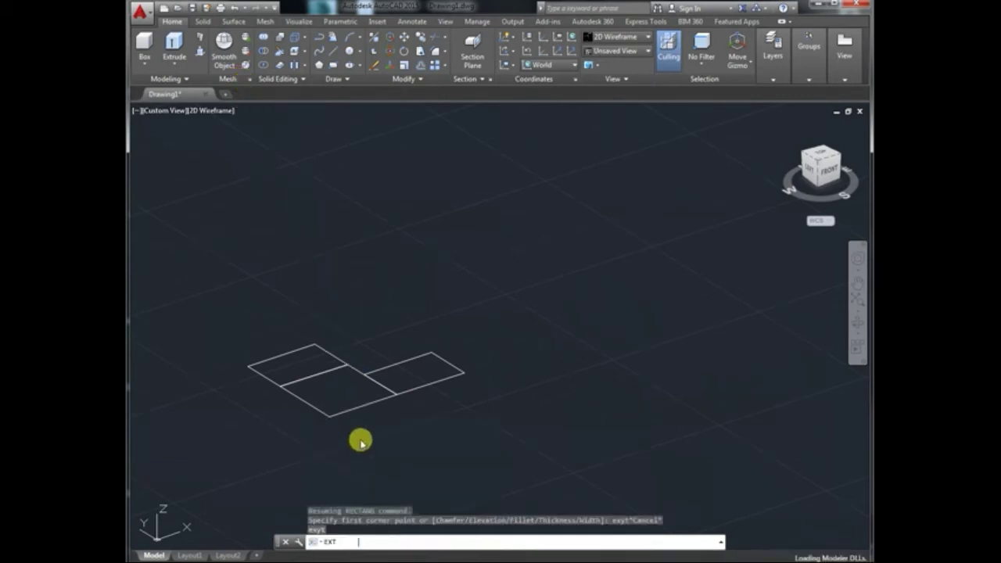
pyautogui.press('Return')
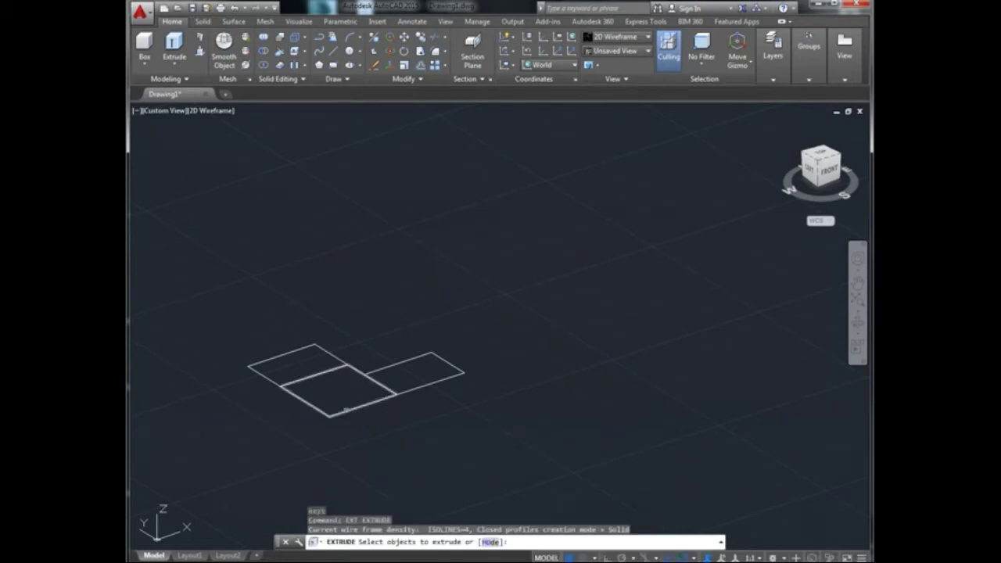
pyautogui.click(345, 411)
pyautogui.press('Return')
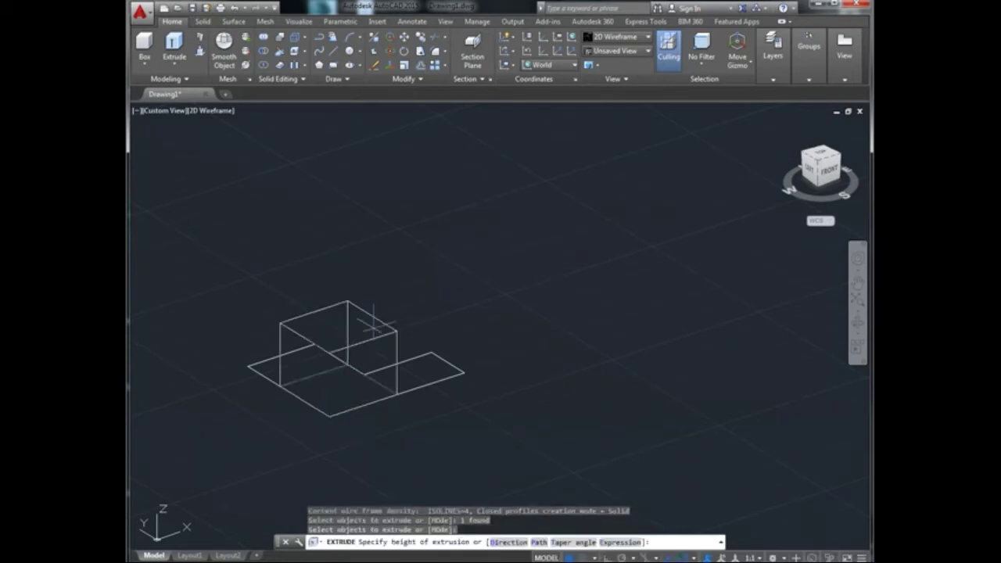
pyautogui.write('132')
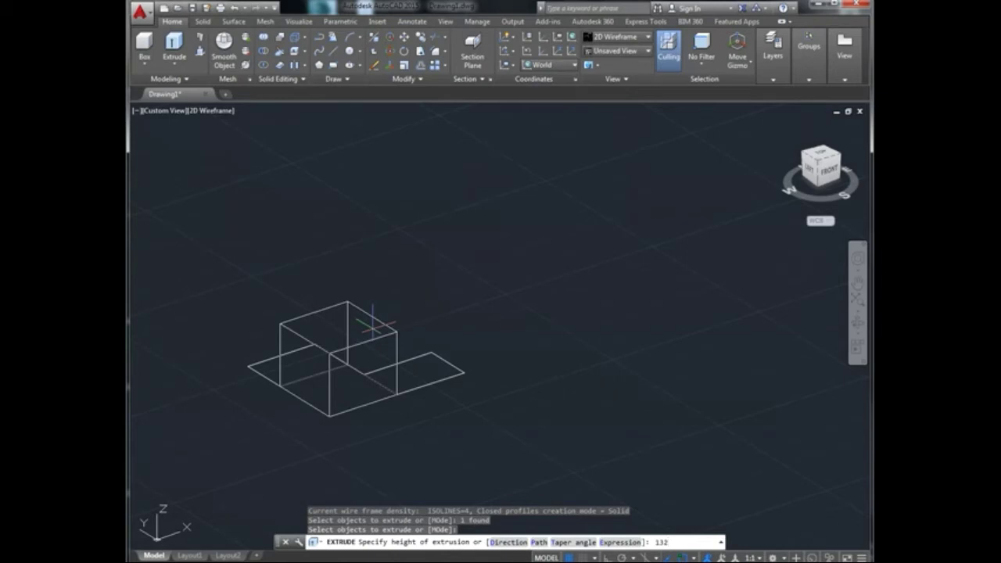
pyautogui.press('BackSpace')
pyautogui.press('BackSpace')
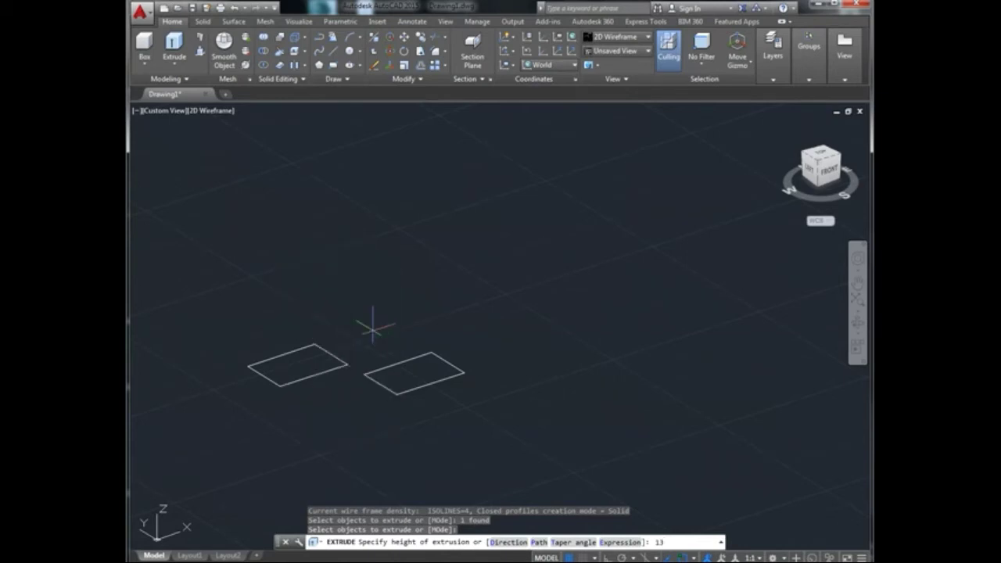
pyautogui.write('2')
pyautogui.press('Return')
pyautogui.moveTo(369, 408); pyautogui.dragTo(428, 410, button='middle')
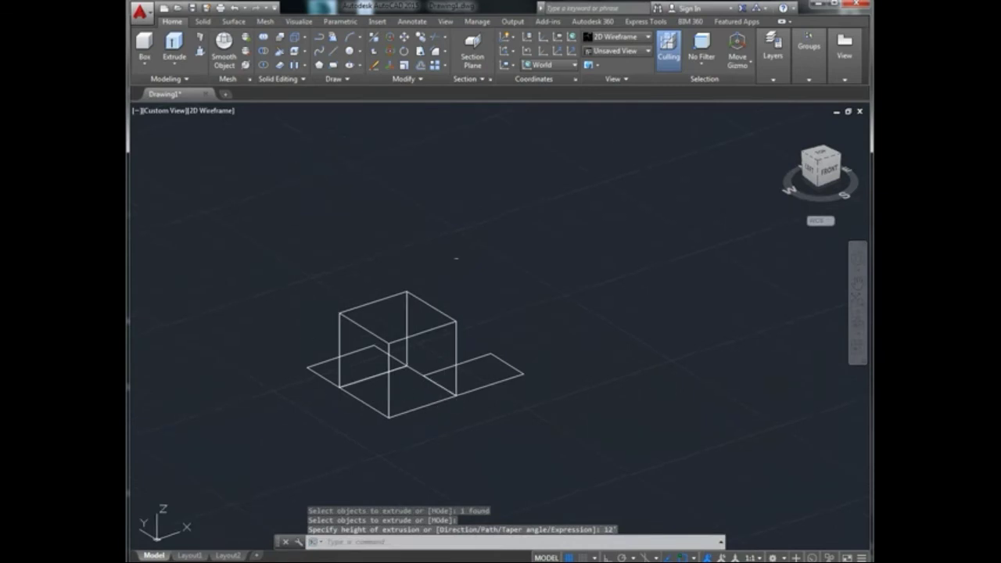
# Extrude the 12' by 8' rectangle into an 8'-tall box.
pyautogui.press('Return')
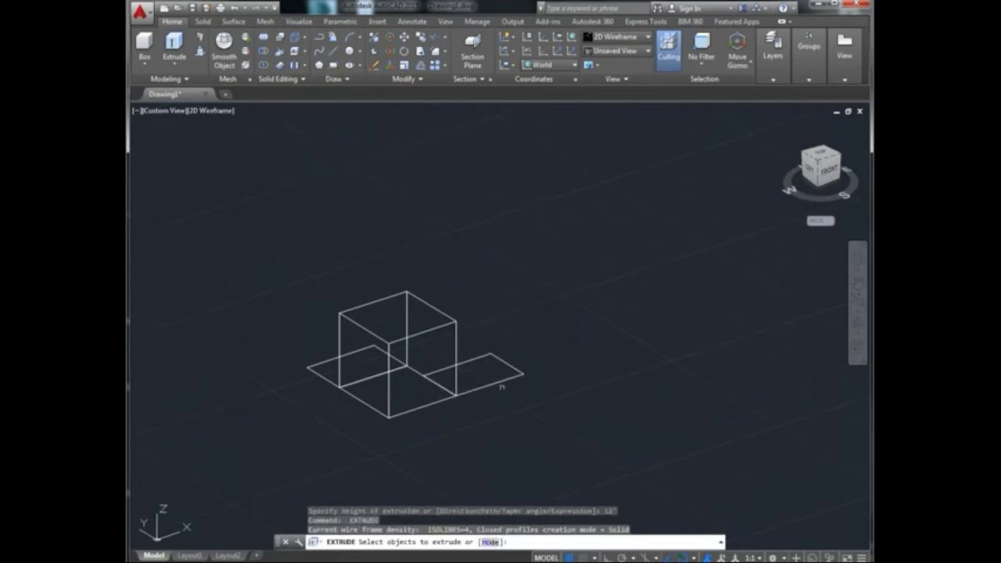
pyautogui.click(498, 384)
pyautogui.press('Return')
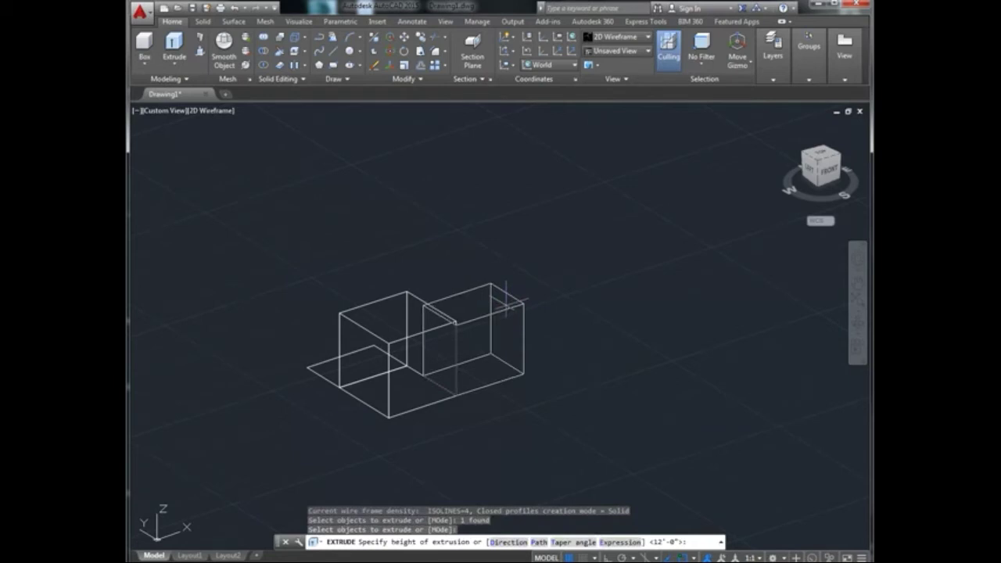
pyautogui.write('8')
pyautogui.press('Return')
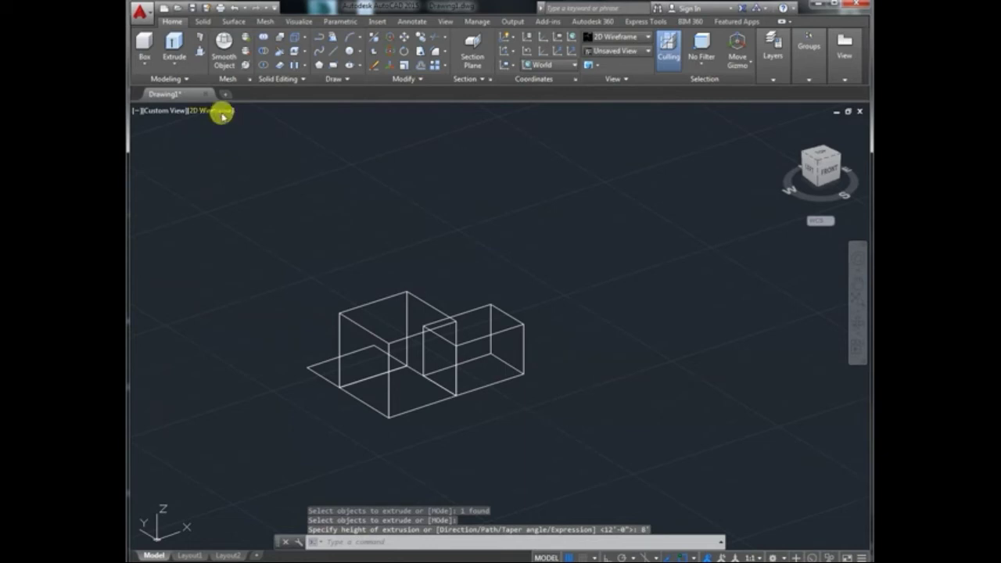
# Switch the viewport visual style to Shaded.
pyautogui.click(223, 112)
pyautogui.click(275, 192)
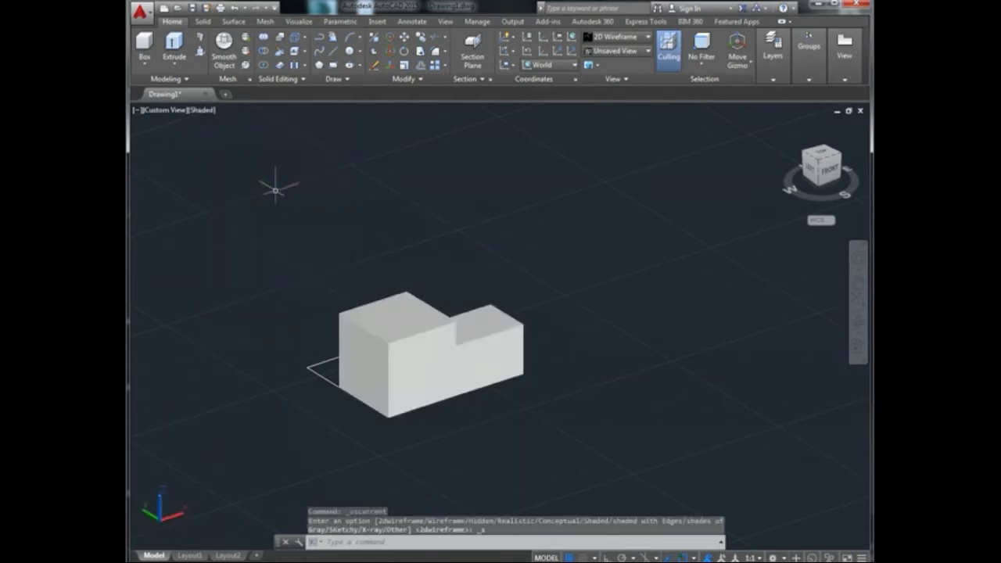
pyautogui.scroll(3, 426, 371)
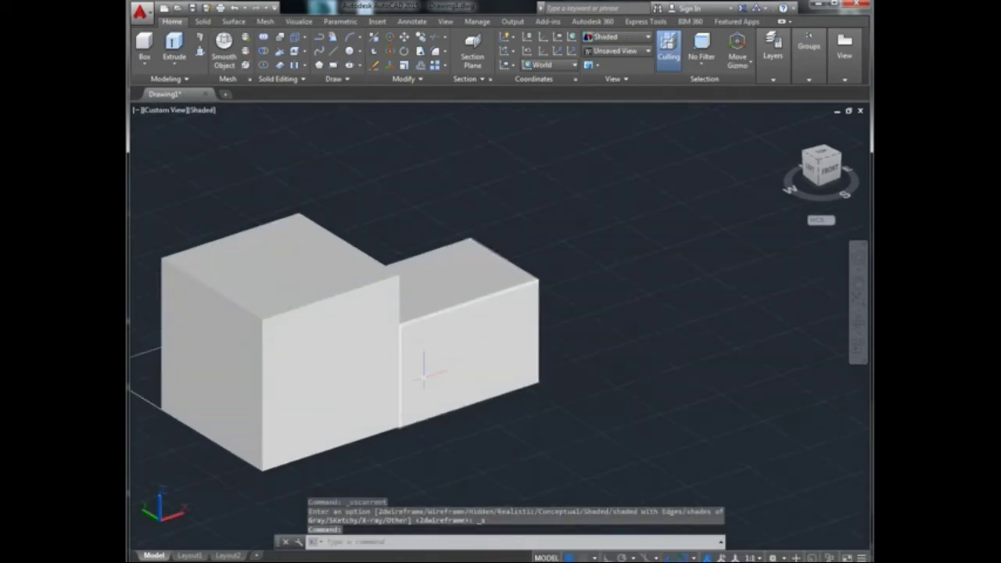
# Move the 8'-tall box straight off to the right with Ortho on.
pyautogui.write('m')
pyautogui.press('Return')
pyautogui.click(462, 380)
pyautogui.press('Return')
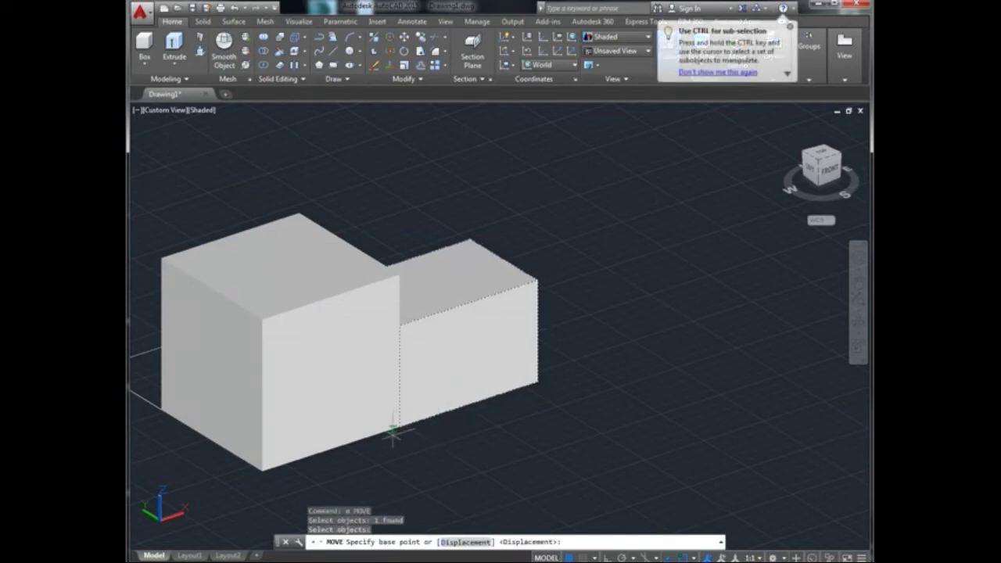
pyautogui.click(399, 428)
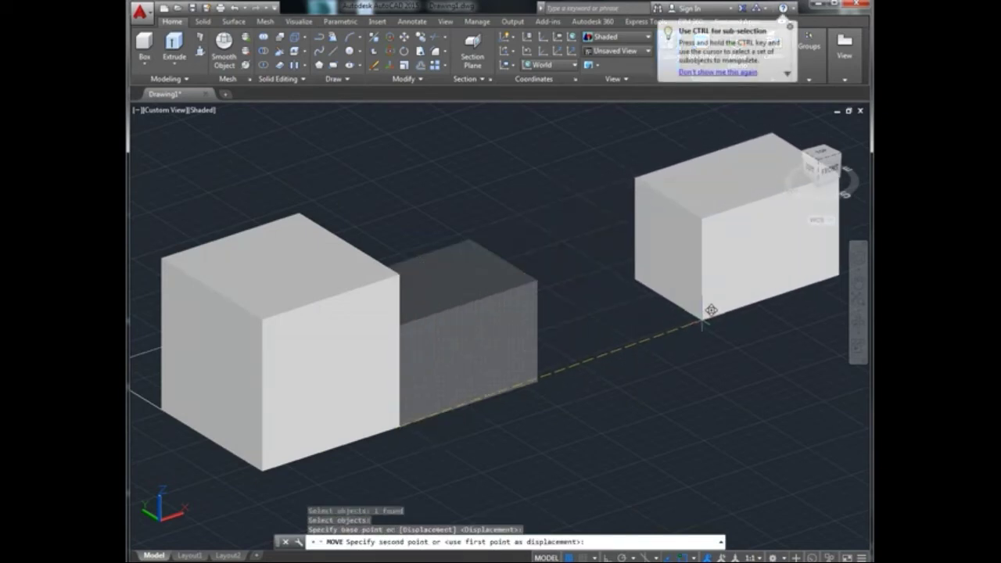
pyautogui.press('F8')
pyautogui.click(709, 310)
pyautogui.scroll(-1, 480, 398)
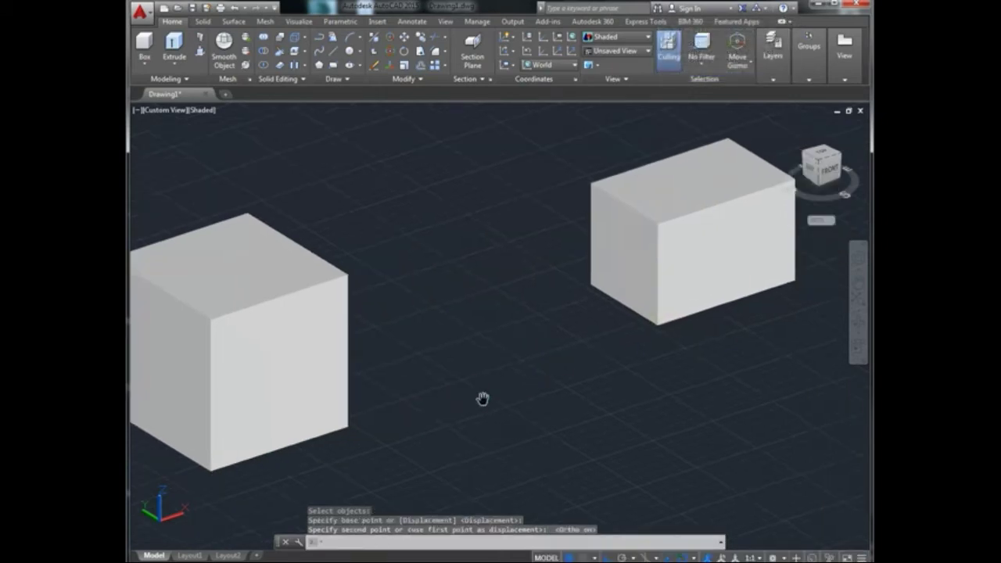
pyautogui.scroll(-4, 409, 338)
pyautogui.scroll(3, 368, 353)
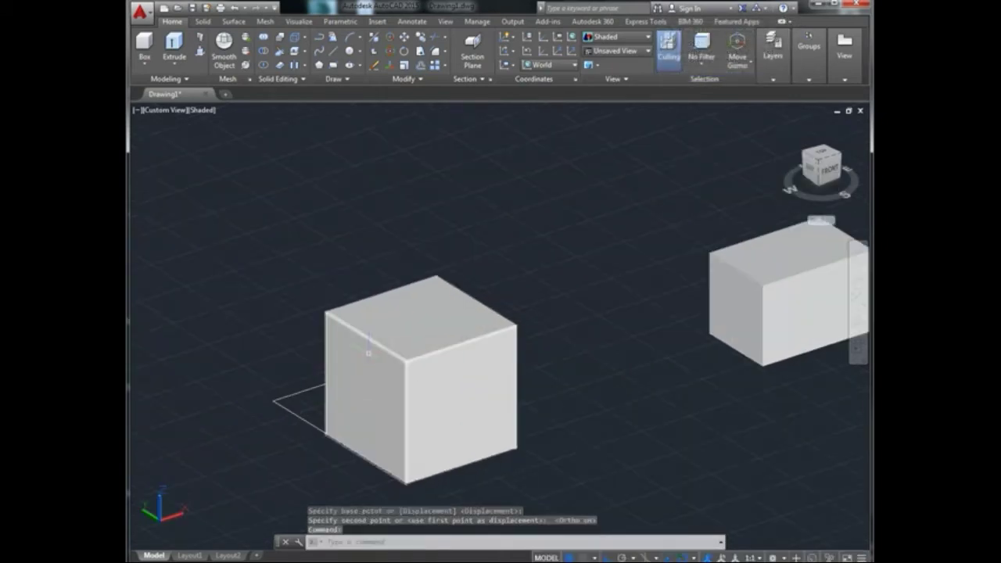
# Start ALIGN on the separated 8'-tall box by selecting it.
pyautogui.write('al')
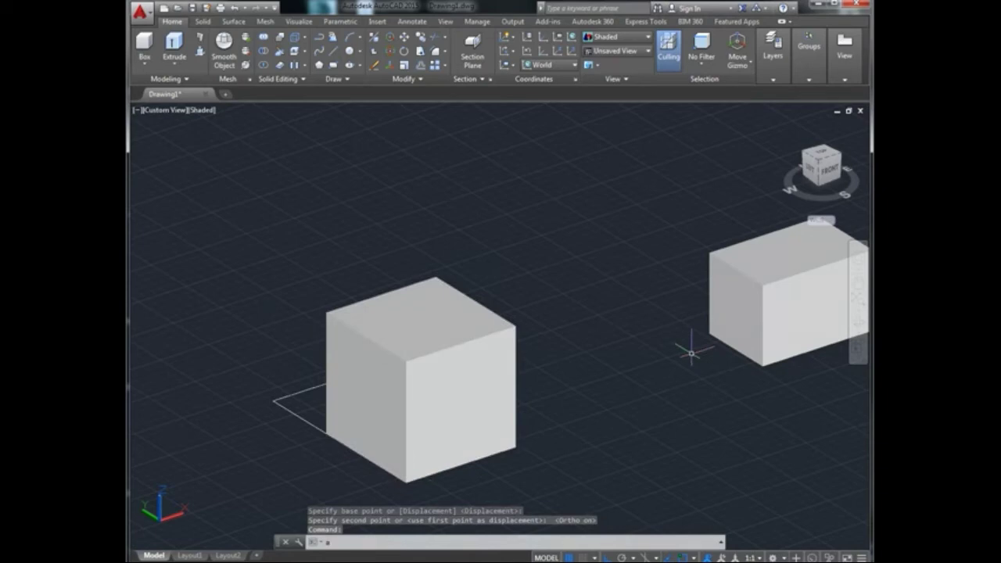
pyautogui.press('Return')
pyautogui.click(755, 333)
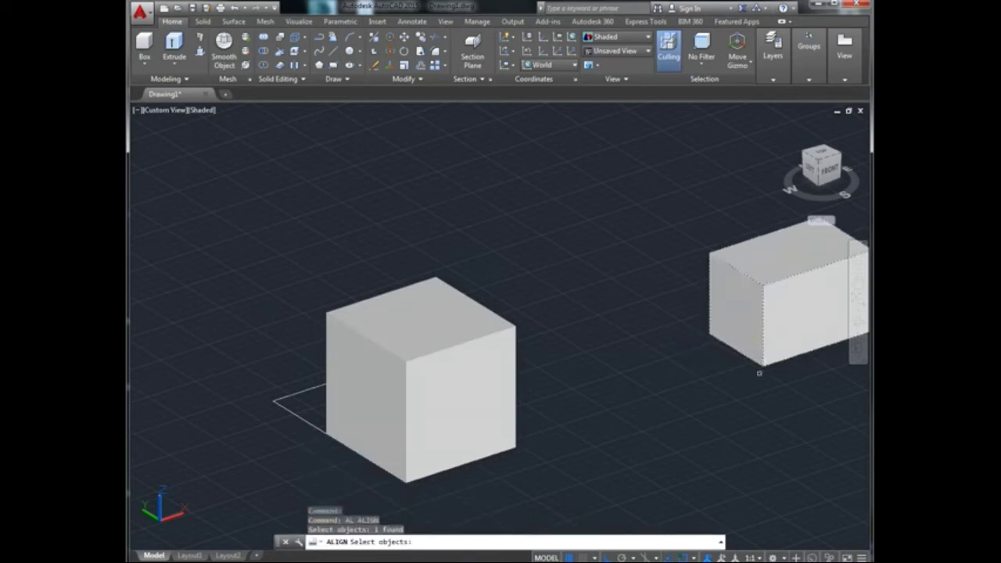
# Align the 8'-tall box's corners flush to the 12' solid's side, keeping its size.
pyautogui.press('Return')
pyautogui.click(763, 367)
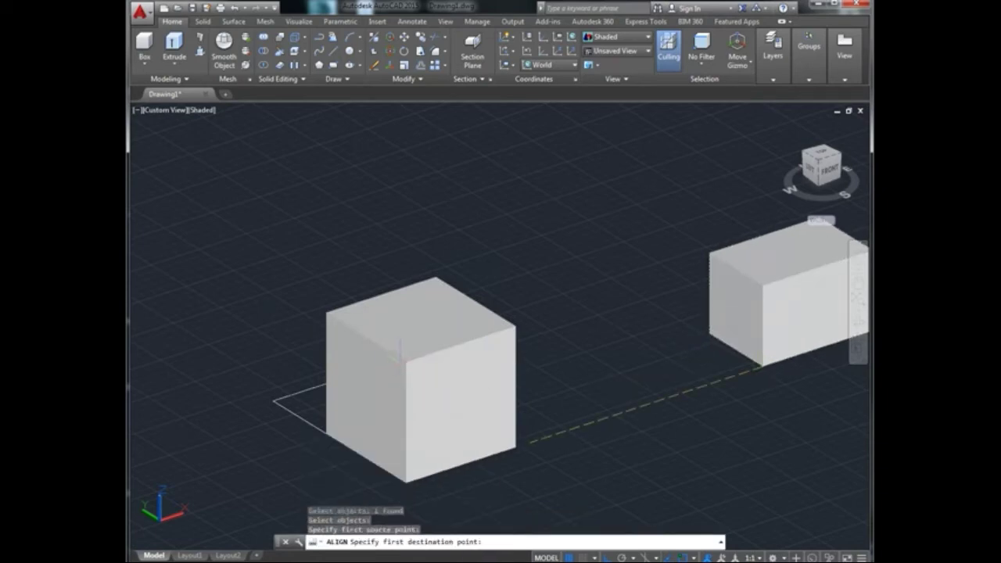
pyautogui.click(406, 361)
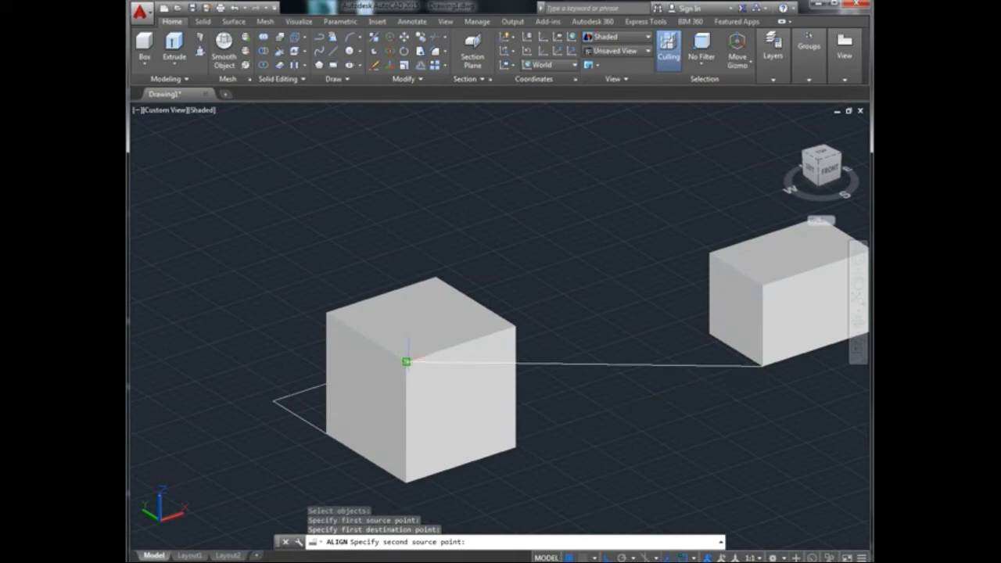
pyautogui.click(707, 333)
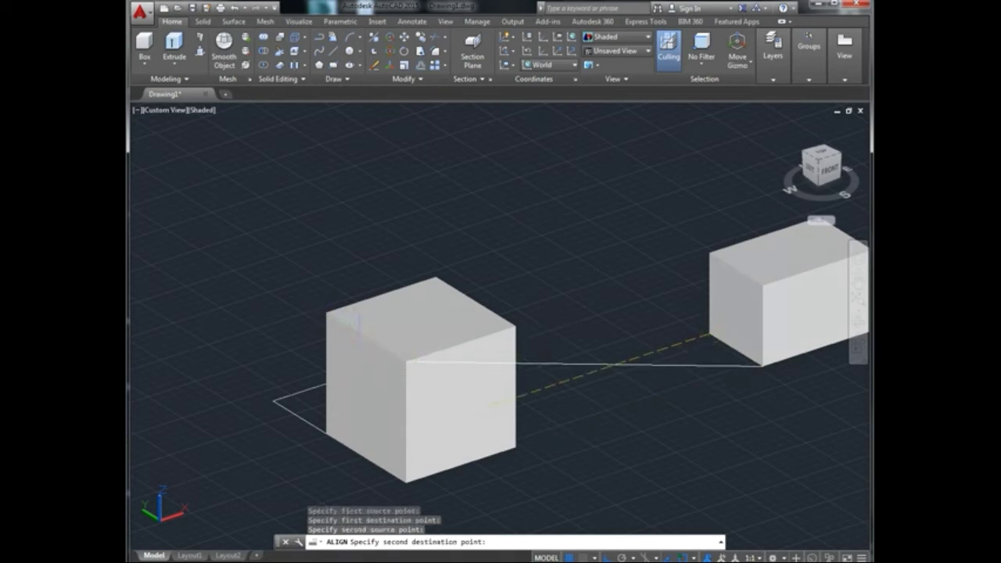
pyautogui.click(351, 329)
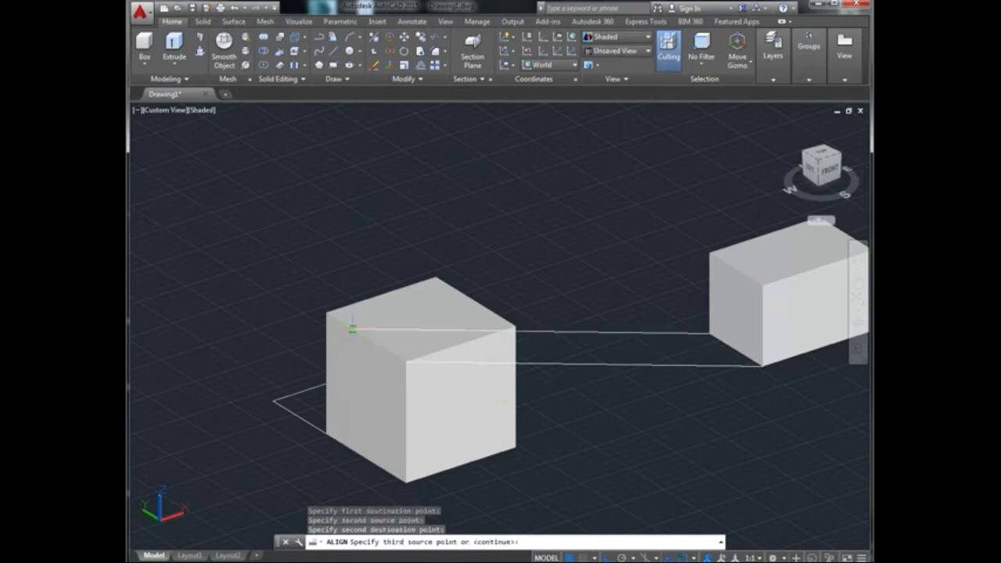
pyautogui.press('Return')
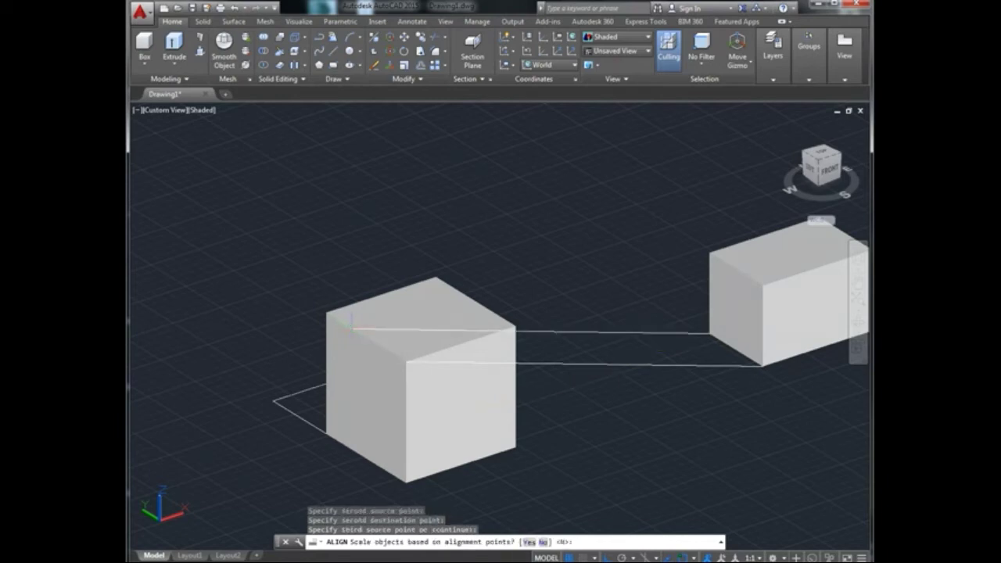
pyautogui.press('Return')
pyautogui.press('Return')
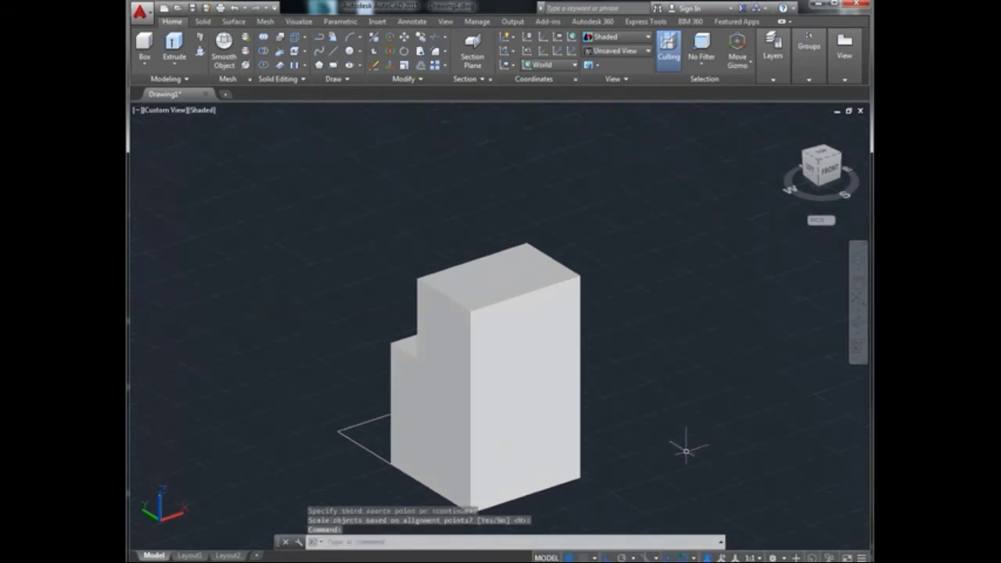
# Orbit the view to see the stepped block from another side.
pyautogui.click(857, 327)
pyautogui.moveTo(655, 414); pyautogui.dragTo(612, 438)
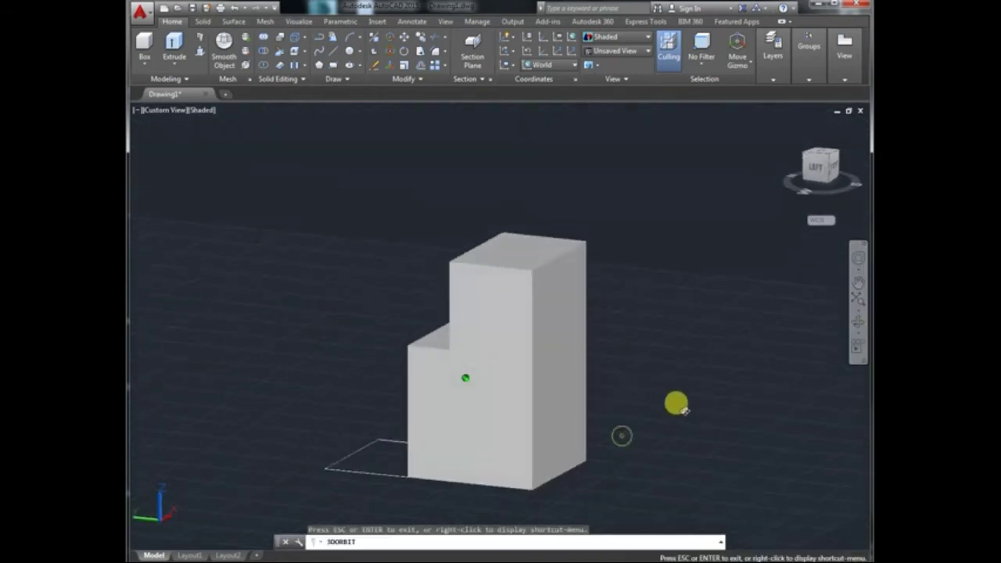
pyautogui.moveTo(529, 438); pyautogui.dragTo(453, 427)
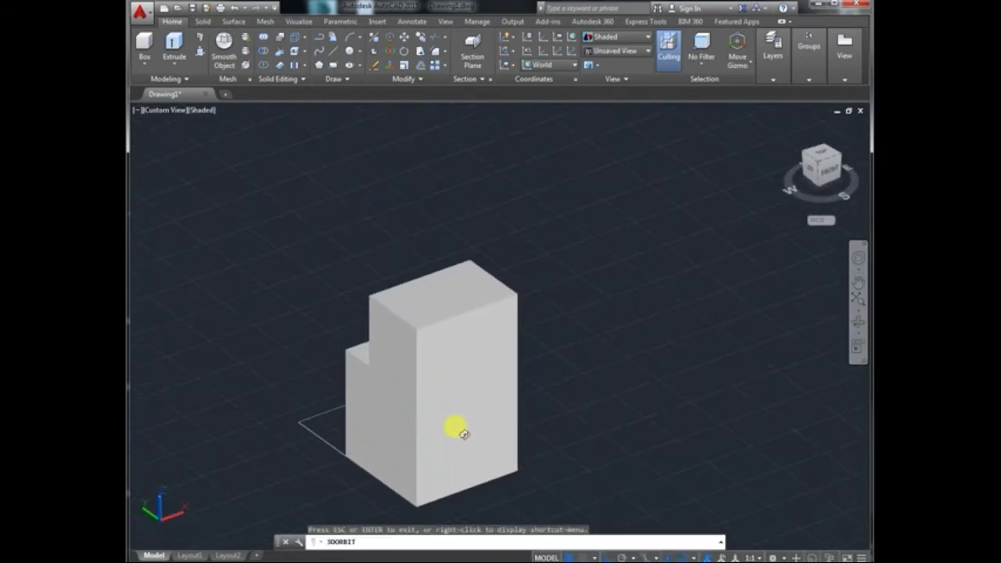
pyautogui.press('Escape')
# Copy the upper box to a spot right of the stepped block.
pyautogui.write('do')
pyautogui.press('Return')
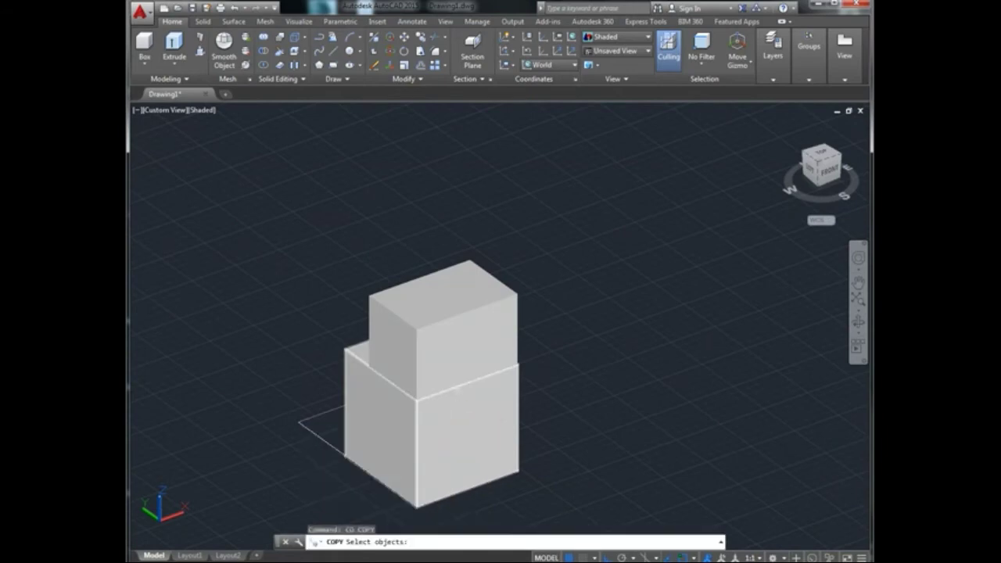
pyautogui.click(458, 358)
pyautogui.press('Return')
pyautogui.click(417, 401)
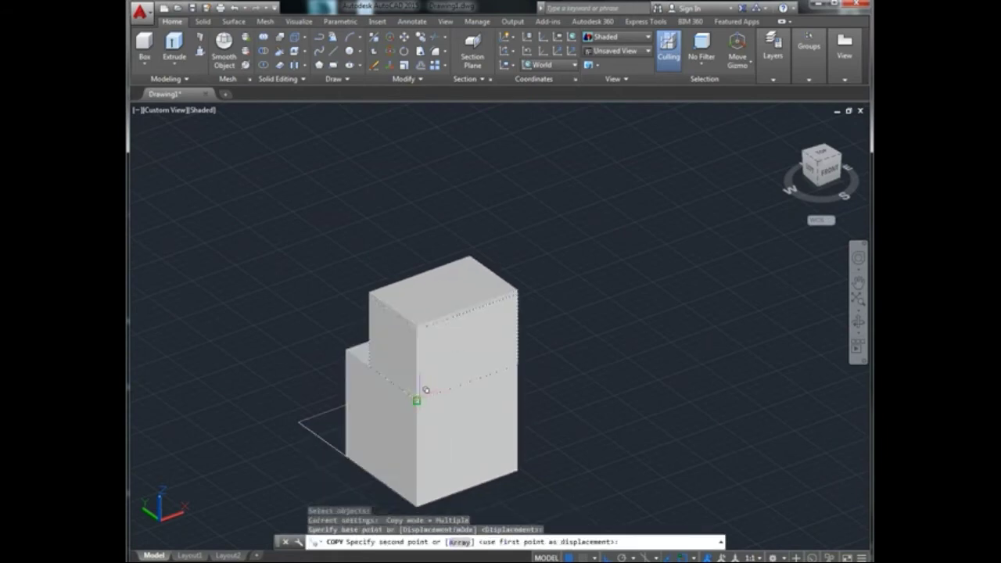
pyautogui.click(681, 332)
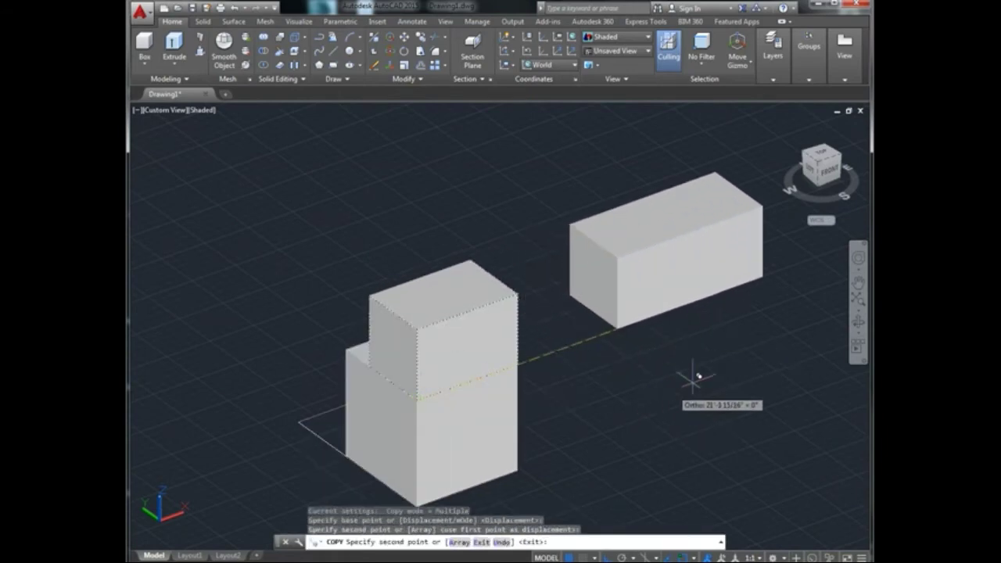
pyautogui.press('Escape')
pyautogui.moveTo(662, 391); pyautogui.dragTo(577, 399, button='middle')
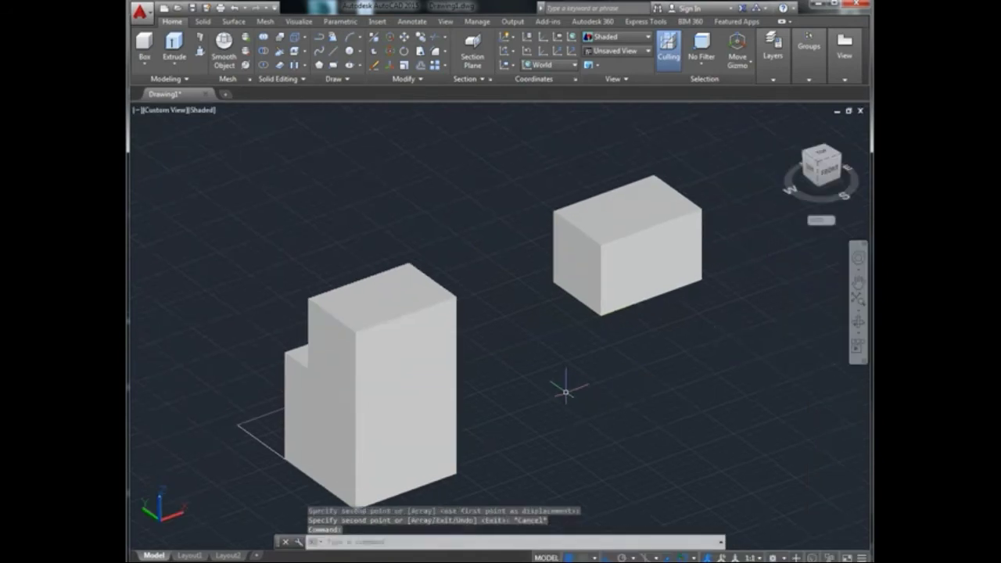
# Align the copied box onto the tall block's top corners using two point pairs with ALIGN.
pyautogui.write('AL')
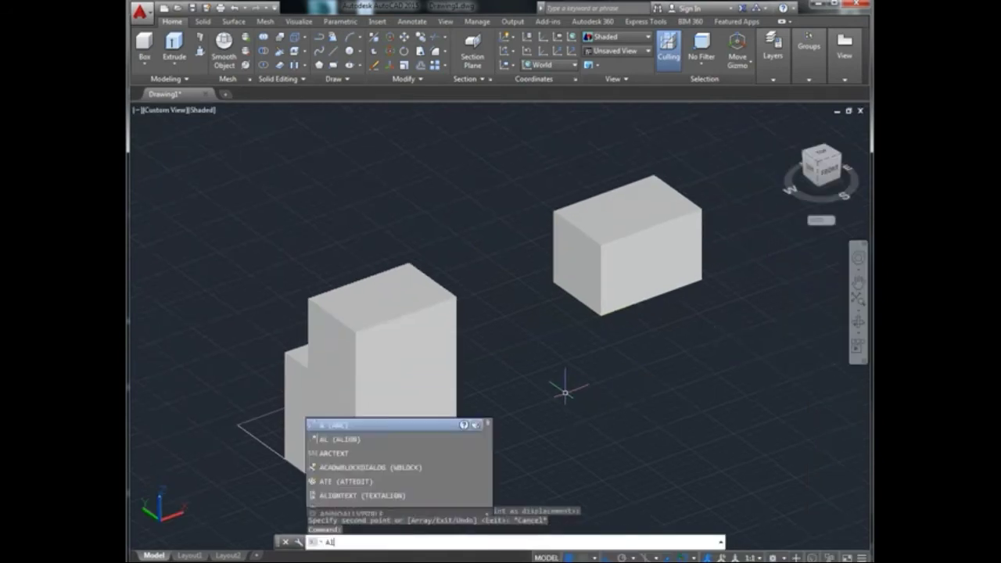
pyautogui.press('Return')
pyautogui.click(634, 299)
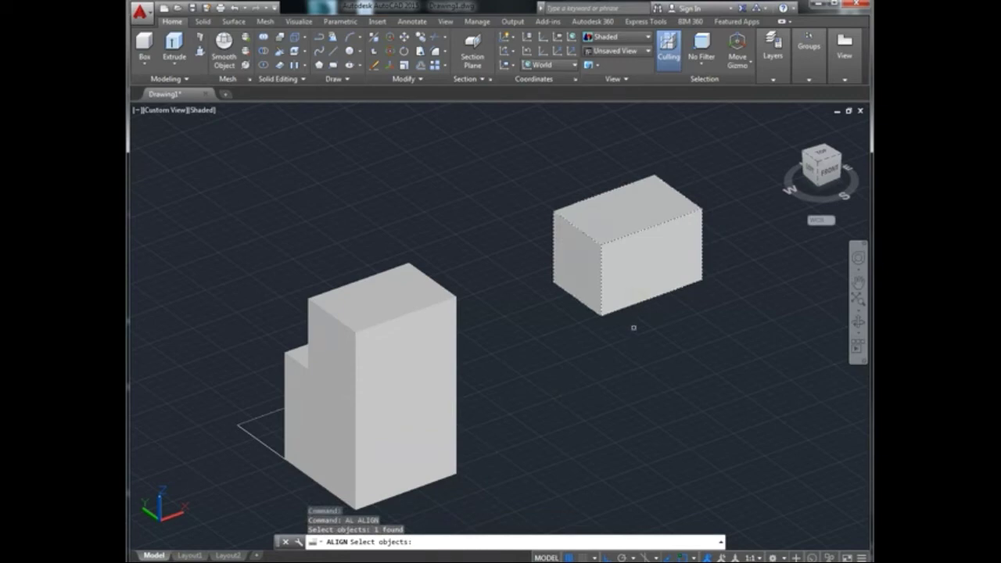
pyautogui.press('Return')
pyautogui.click(599, 313)
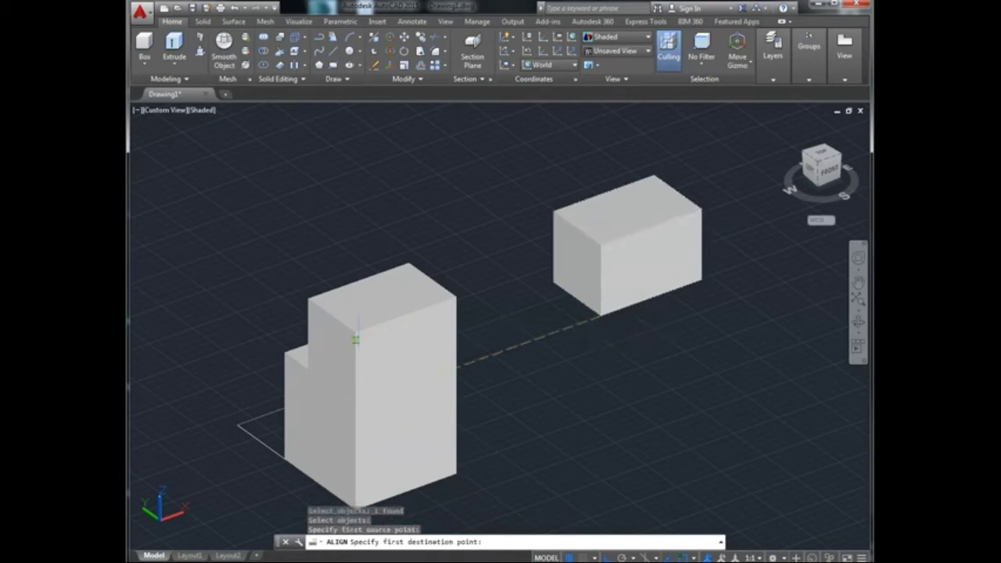
pyautogui.click(355, 332)
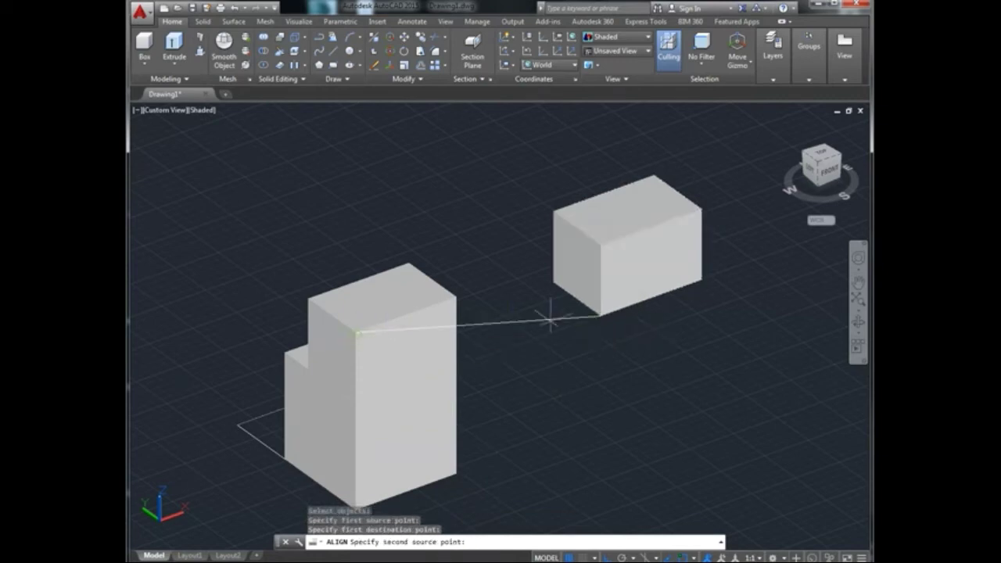
pyautogui.click(553, 281)
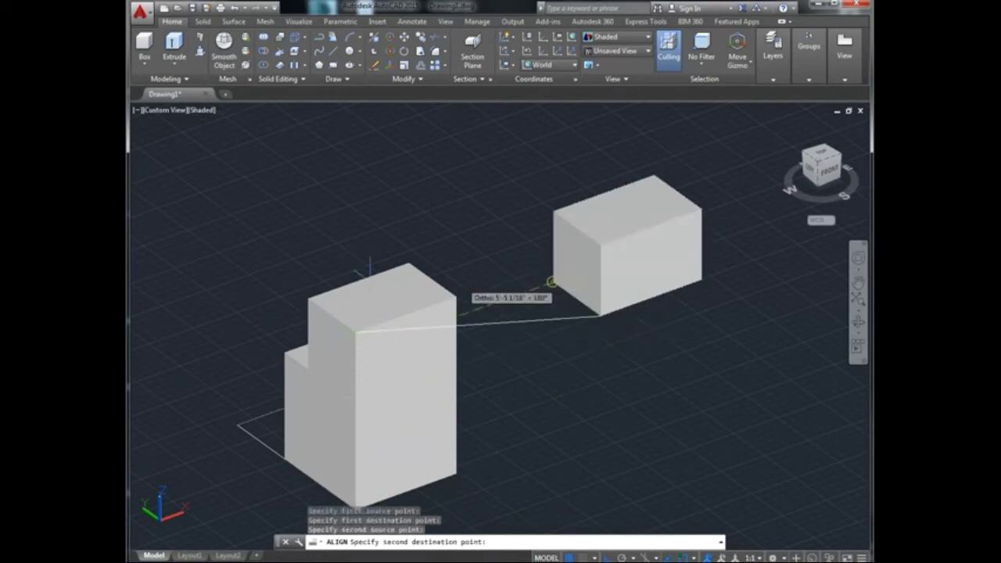
pyautogui.click(306, 297)
pyautogui.press('Return')
pyautogui.press('Return')
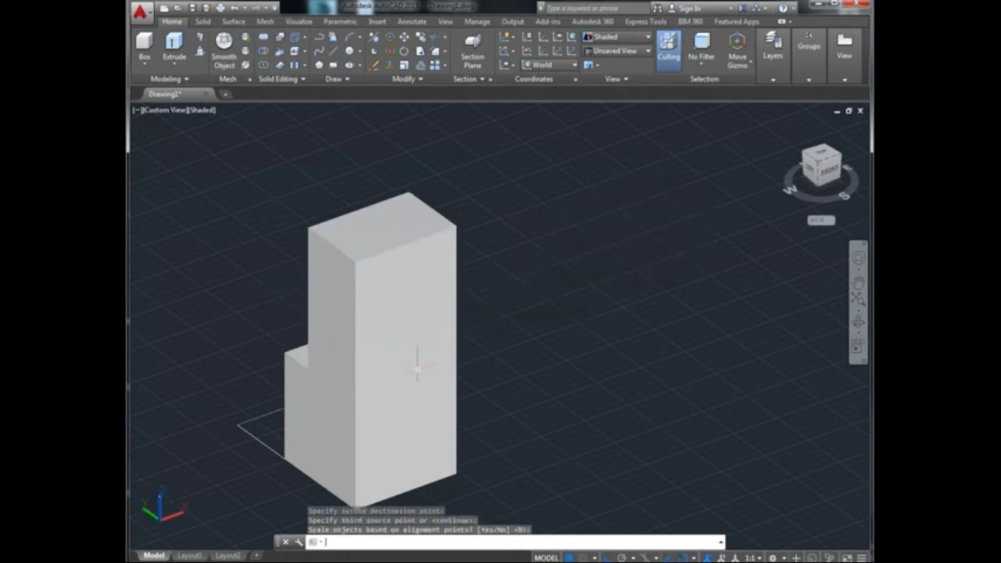
pyautogui.scroll(-1, 415, 356)
pyautogui.scroll(-3, 413, 356)
pyautogui.scroll(3, 413, 355)
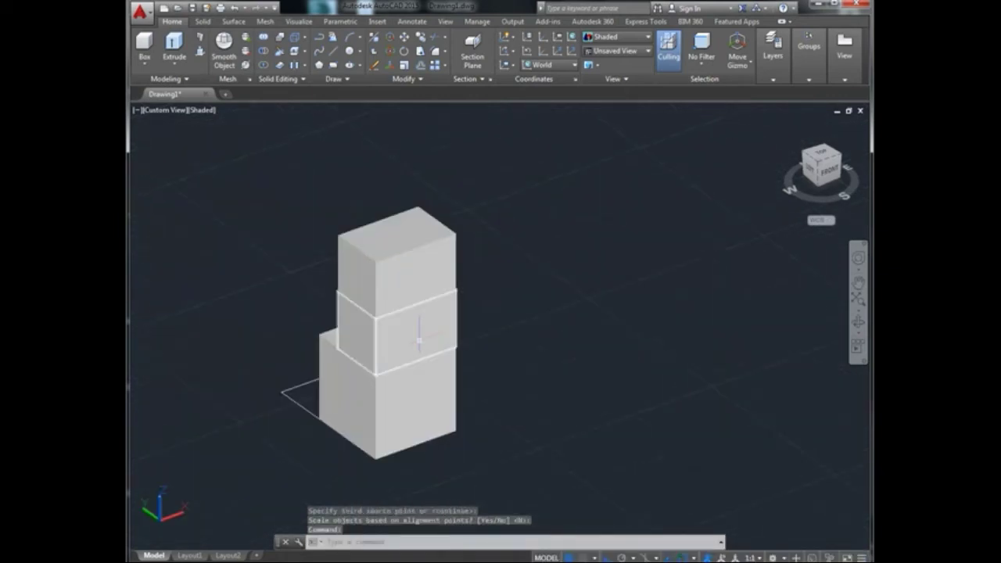
# Move the two upper boxes up and to the right, away from the cube.
pyautogui.write('m')
pyautogui.press('Return')
pyautogui.click(424, 324)
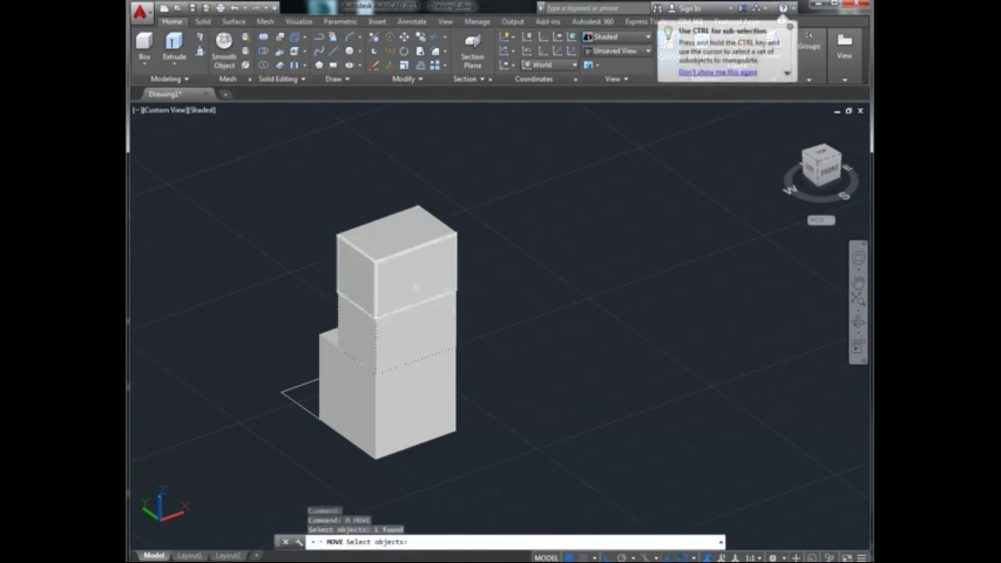
pyautogui.click(428, 291)
pyautogui.press('Return')
pyautogui.click(375, 375)
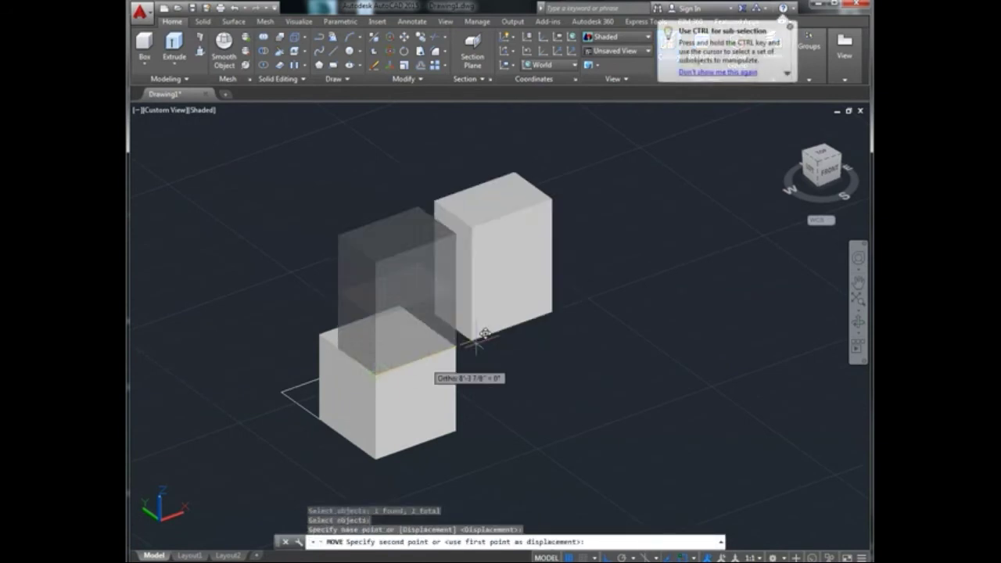
pyautogui.click(645, 286)
pyautogui.press('Escape')
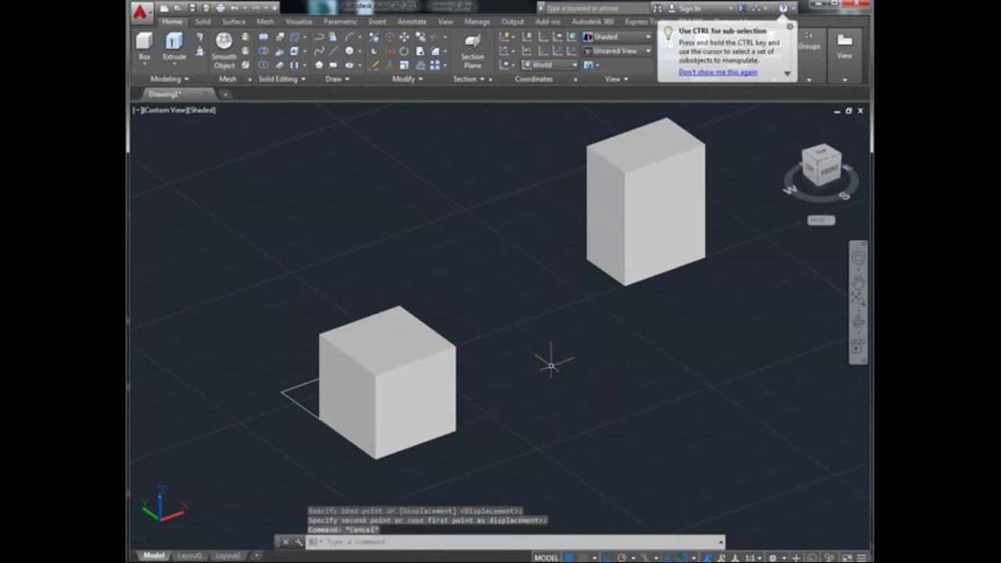
pyautogui.write('m')
pyautogui.press('Return')
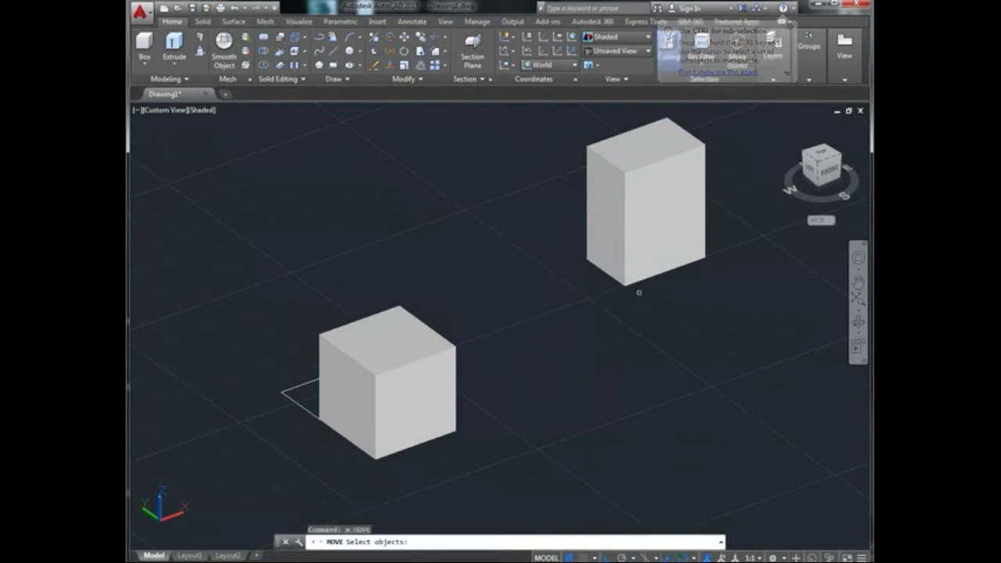
pyautogui.click(630, 270)
pyautogui.press('Escape')
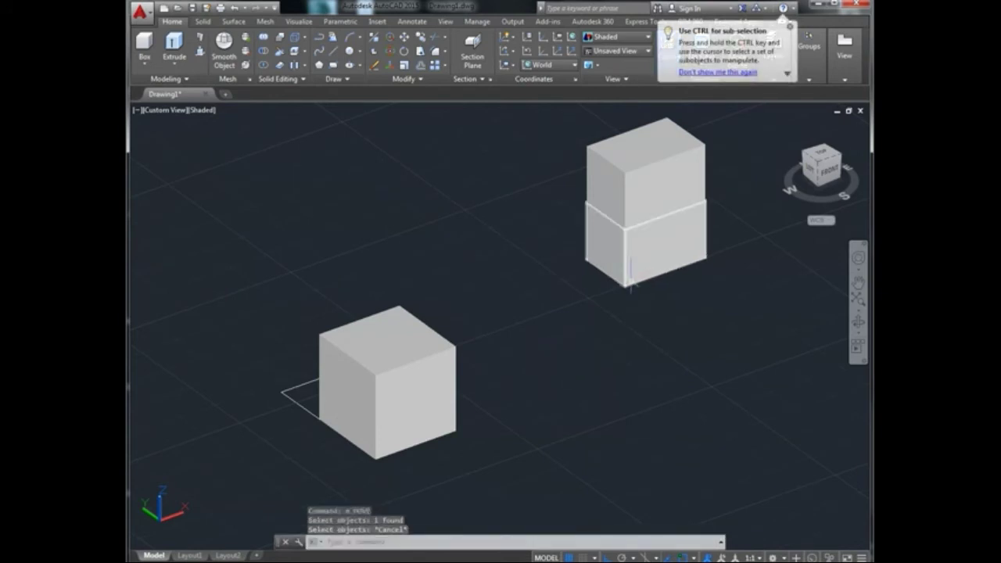
# Align the box onto the cube's top with two point pairs, scaling it to fit.
pyautogui.write('al')
pyautogui.press('Return')
pyautogui.click(638, 283)
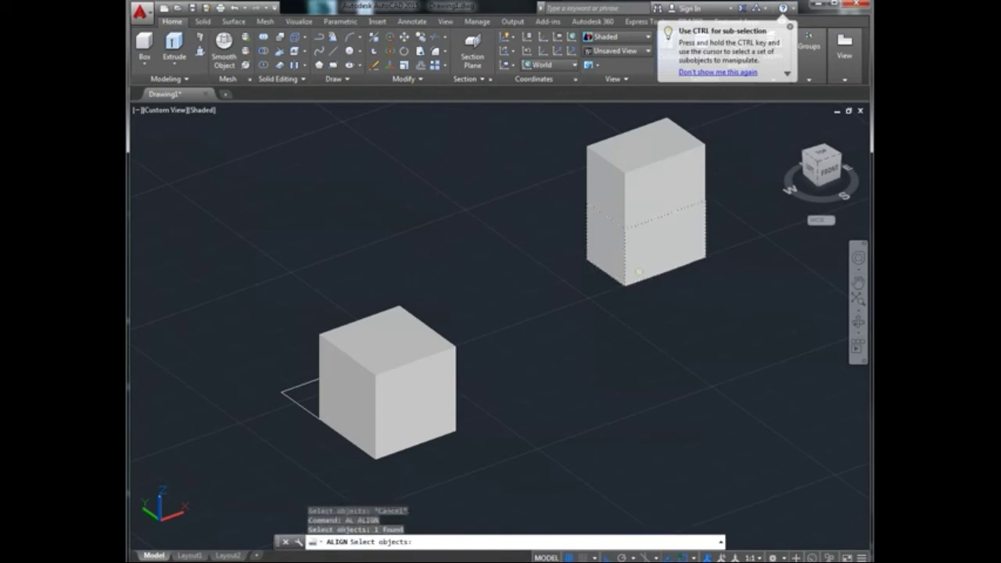
pyautogui.press('Return')
pyautogui.click(624, 288)
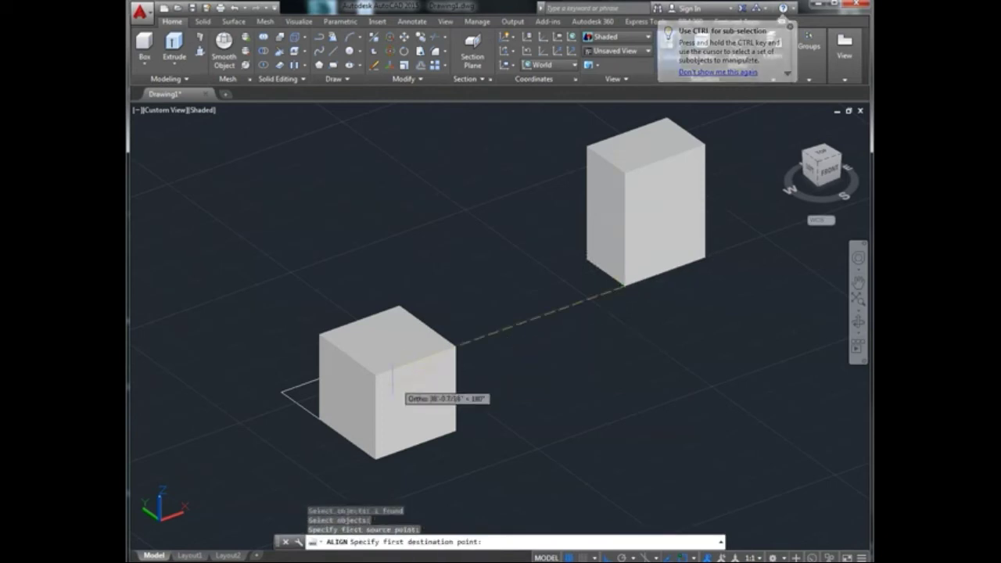
pyautogui.click(375, 375)
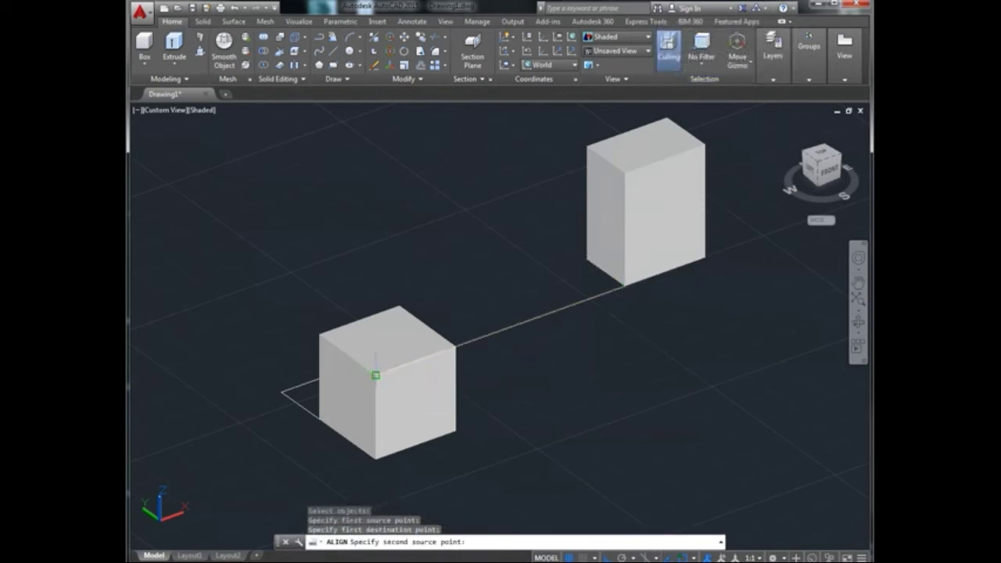
pyautogui.click(584, 258)
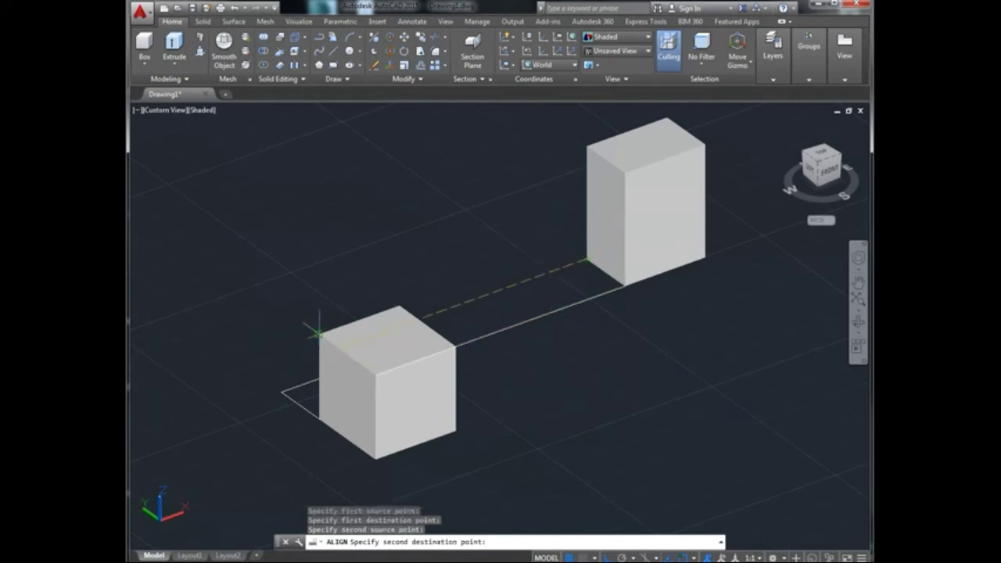
pyautogui.click(319, 332)
pyautogui.press('Return')
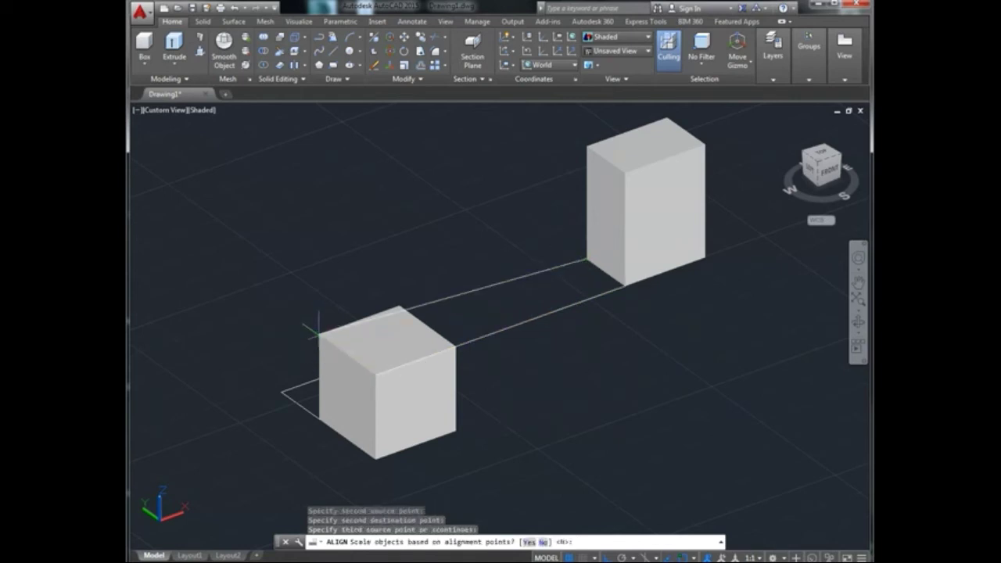
pyautogui.write('y')
pyautogui.press('Return')
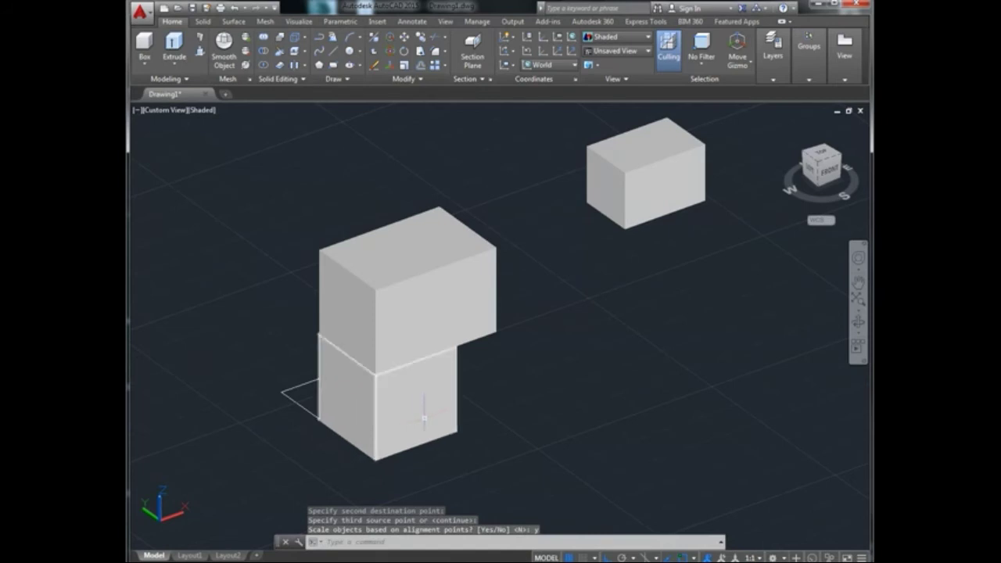
pyautogui.scroll(1, 469, 442)
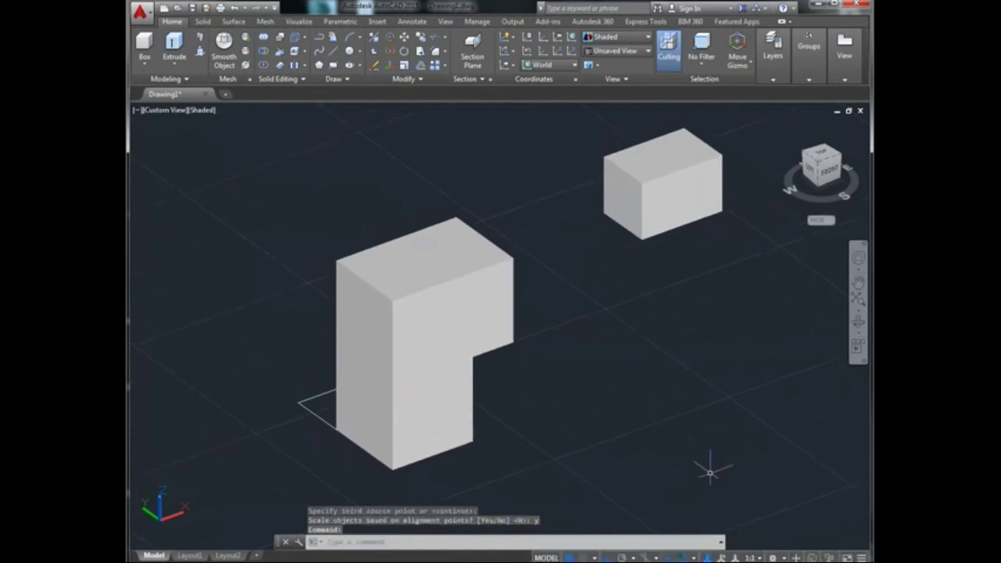
# Orbit to a higher front-right view of the L-shaped block and the small box.
pyautogui.click(858, 322)
pyautogui.moveTo(690, 427)
pyautogui.mouseDown()
pyautogui.moveTo(297, 409)
pyautogui.moveTo(331, 388)
pyautogui.moveTo(580, 435)
pyautogui.moveTo(649, 436)
pyautogui.moveTo(614, 458)
pyautogui.moveTo(601, 449)
pyautogui.moveTo(664, 441)
pyautogui.mouseUp()
pyautogui.moveTo(506, 438)
pyautogui.mouseDown()
pyautogui.moveTo(487, 469)
pyautogui.moveTo(465, 454)
pyautogui.moveTo(443, 458)
pyautogui.moveTo(540, 462)
pyautogui.moveTo(649, 422)
pyautogui.moveTo(537, 444)
pyautogui.moveTo(339, 431)
pyautogui.moveTo(337, 451)
pyautogui.moveTo(370, 453)
pyautogui.mouseUp()
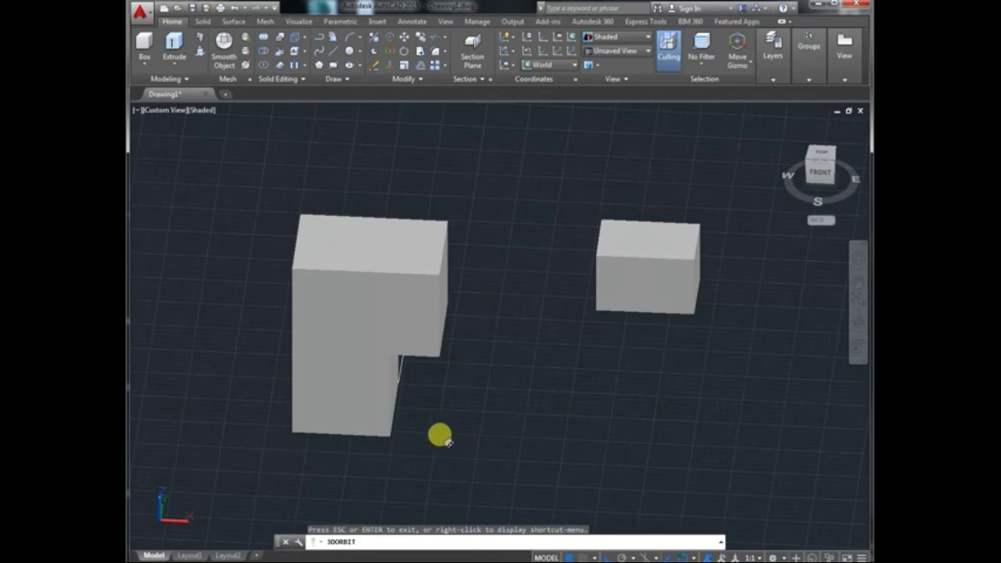
pyautogui.moveTo(447, 442)
pyautogui.mouseDown()
pyautogui.moveTo(449, 417)
pyautogui.moveTo(414, 417)
pyautogui.moveTo(456, 419)
pyautogui.moveTo(462, 438)
pyautogui.moveTo(505, 448)
pyautogui.mouseUp()
pyautogui.press('Escape')
# Align the small box onto the L-shaped block's top with two point pairs, scaling it to fit.
pyautogui.write('al')
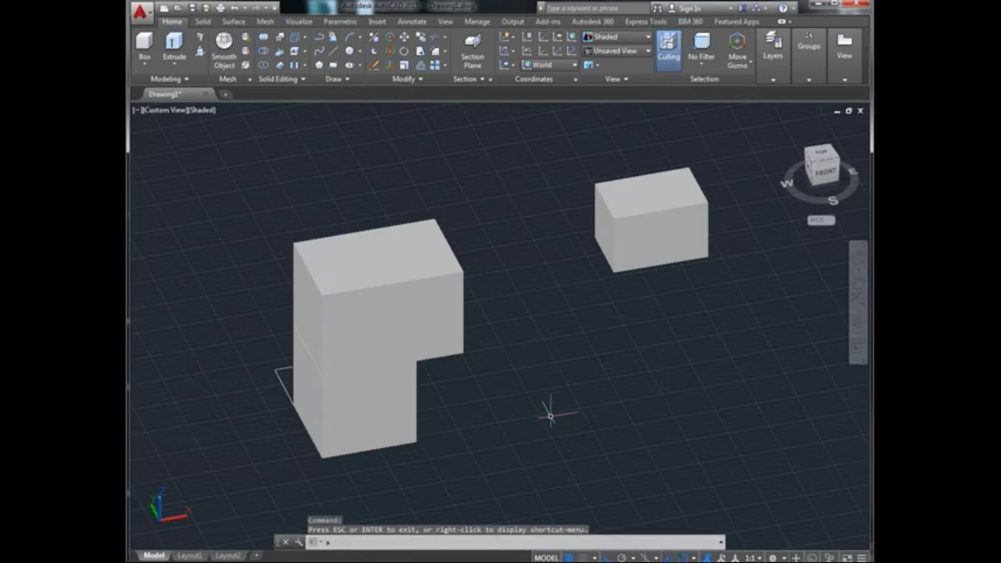
pyautogui.press('Return')
pyautogui.click(639, 258)
pyautogui.press('Return')
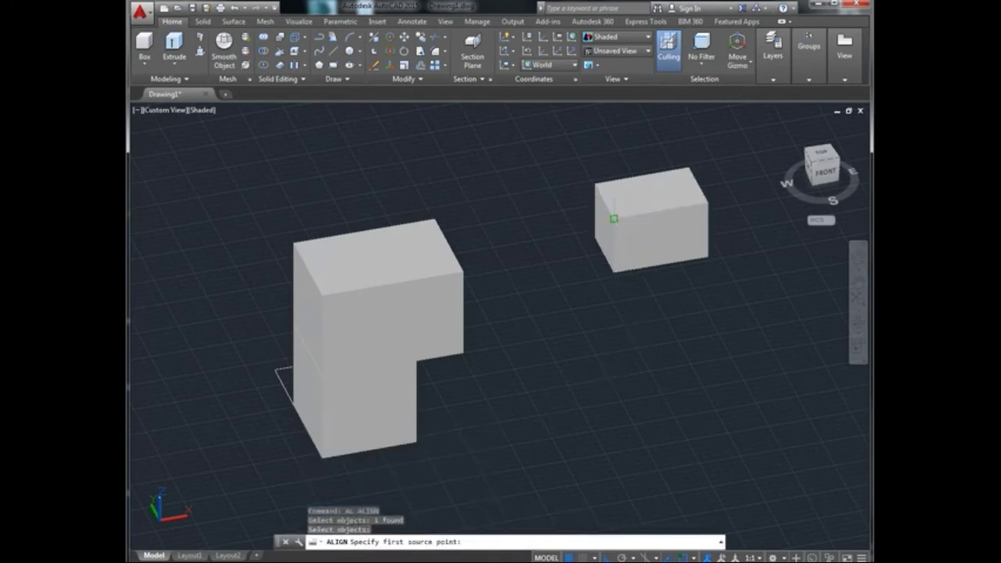
pyautogui.click(614, 219)
pyautogui.click(462, 272)
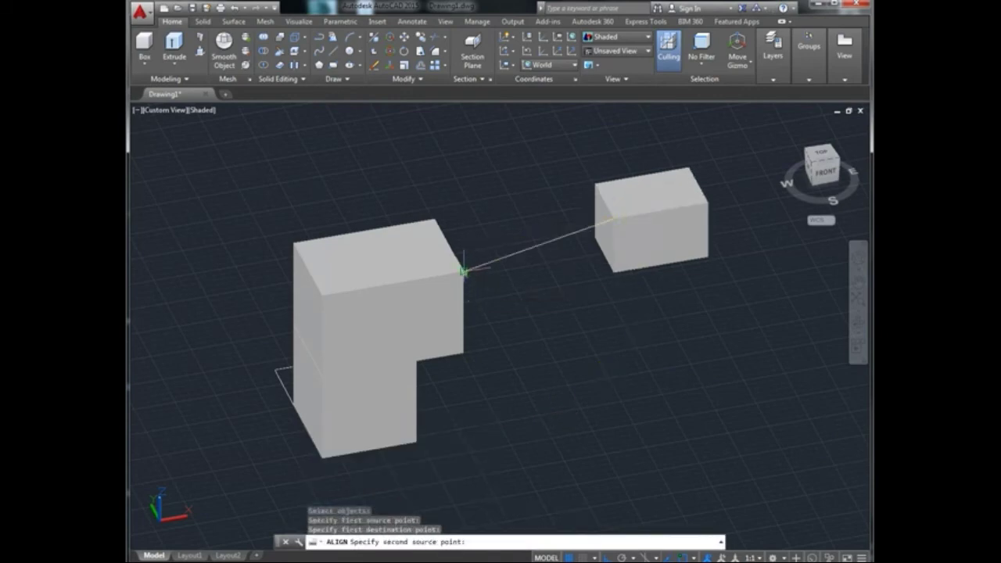
pyautogui.click(594, 183)
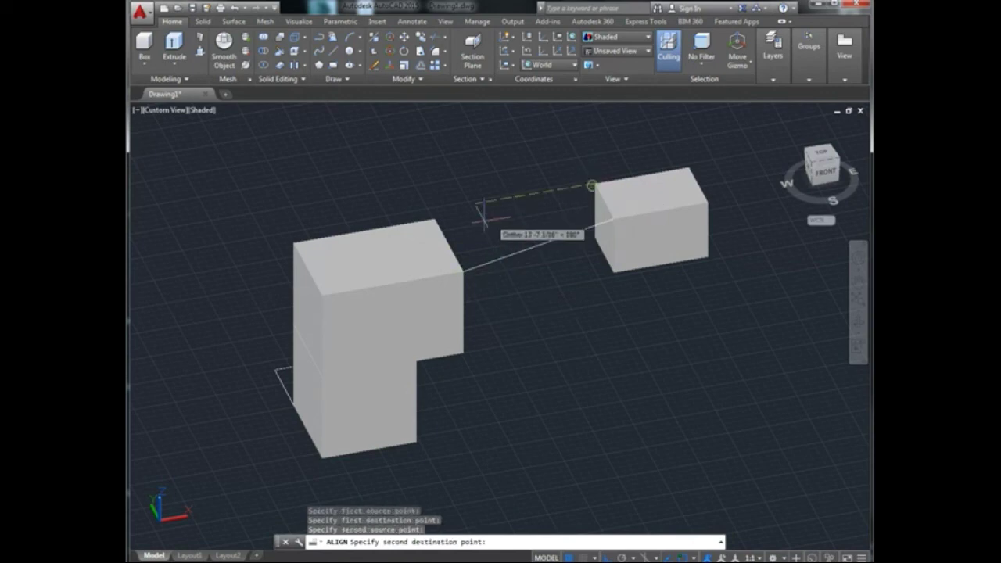
pyautogui.click(434, 219)
pyautogui.press('Return')
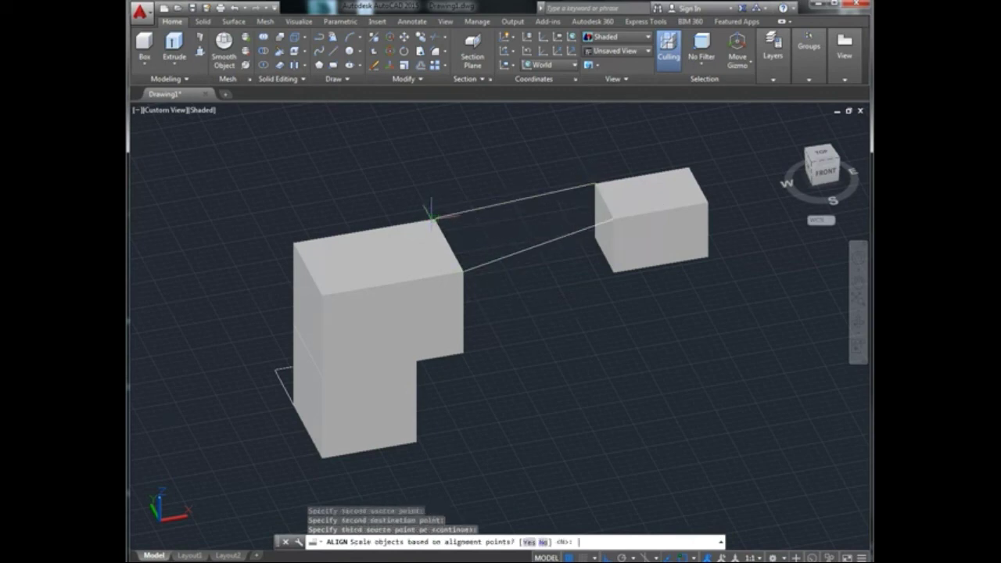
pyautogui.write('y')
pyautogui.press('Return')
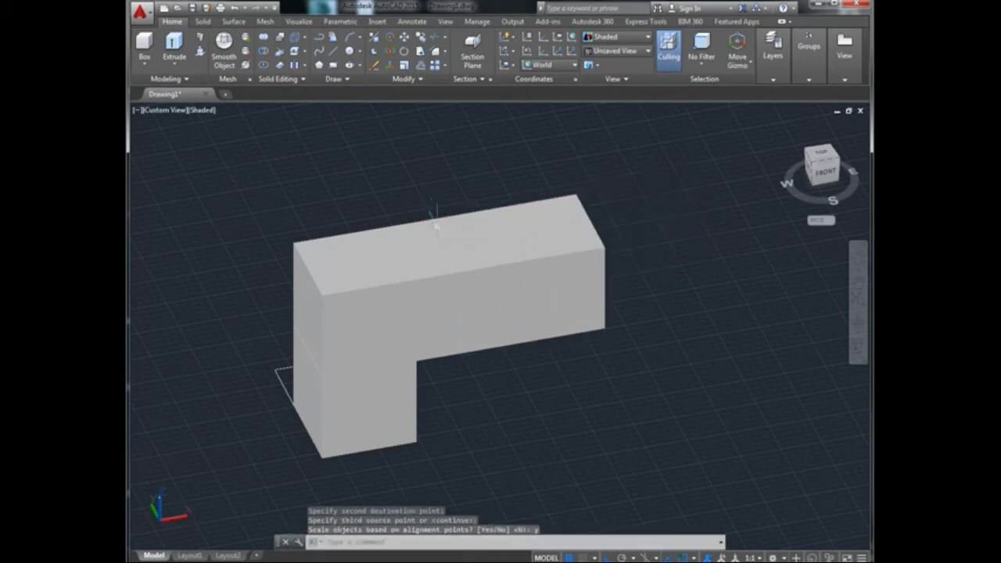
pyautogui.click(851, 319)
# Orbit around the L-shaped solid and pan left to reveal the flat rectangle.
pyautogui.moveTo(617, 386)
pyautogui.mouseDown()
pyautogui.moveTo(562, 364)
pyautogui.moveTo(502, 380)
pyautogui.moveTo(385, 530)
pyautogui.mouseUp()
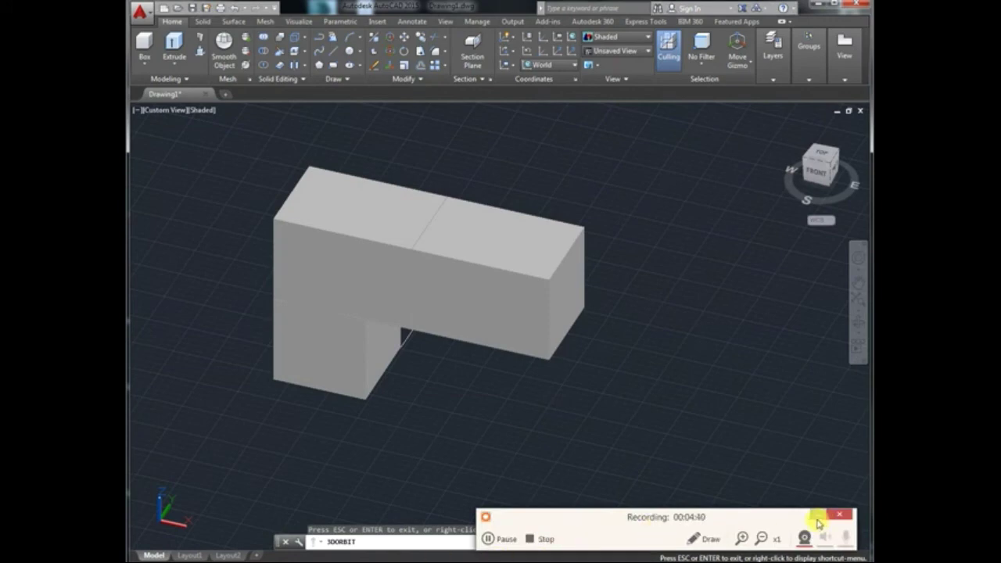
pyautogui.moveTo(797, 341)
pyautogui.mouseDown()
pyautogui.moveTo(615, 361)
pyautogui.moveTo(362, 346)
pyautogui.moveTo(403, 352)
pyautogui.moveTo(440, 399)
pyautogui.moveTo(585, 378)
pyautogui.moveTo(609, 341)
pyautogui.moveTo(709, 420)
pyautogui.moveTo(398, 412)
pyautogui.mouseUp()
pyautogui.moveTo(470, 425); pyautogui.dragTo(438, 404, button='middle')
# Start extruding the flat rectangle beside the L-shaped solid, leaving the height pending.
pyautogui.press('Escape')
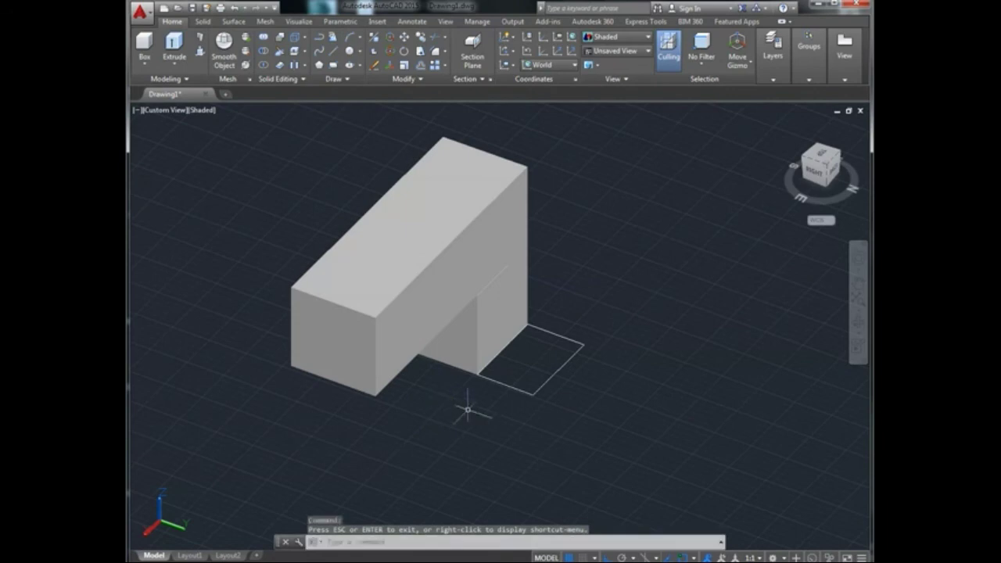
pyautogui.write('e')
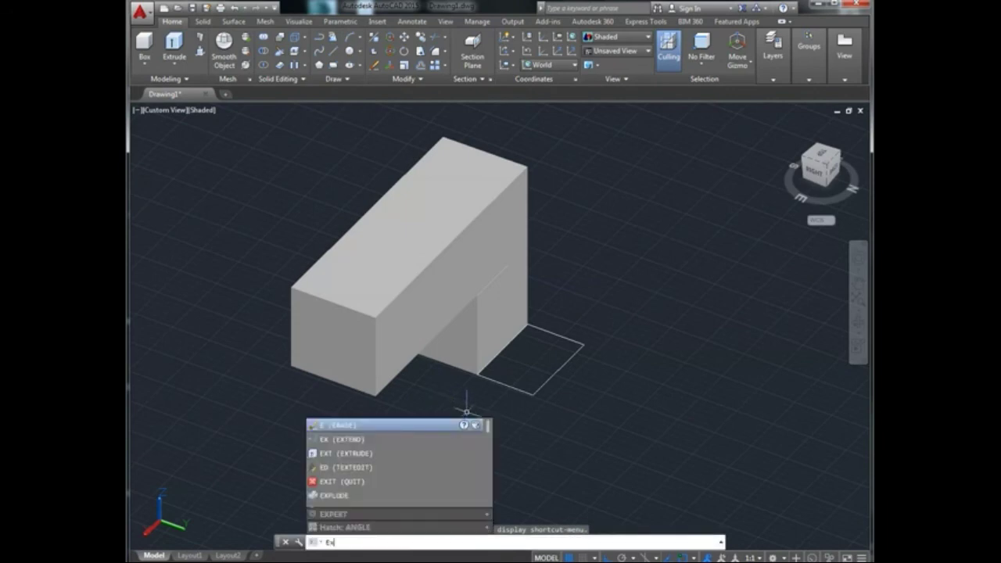
pyautogui.write('t')
pyautogui.press('Return')
pyautogui.click(553, 375)
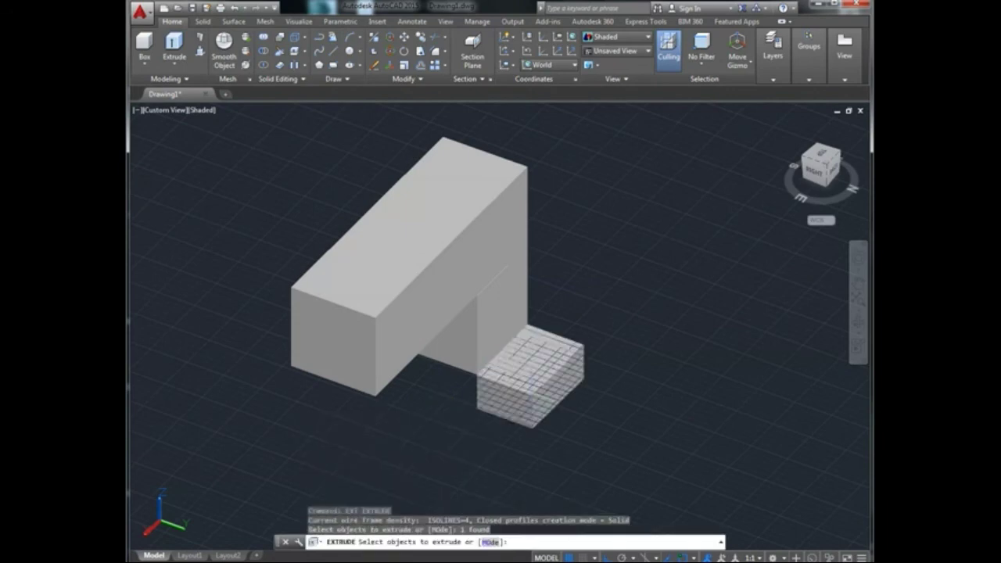
pyautogui.press('Return')
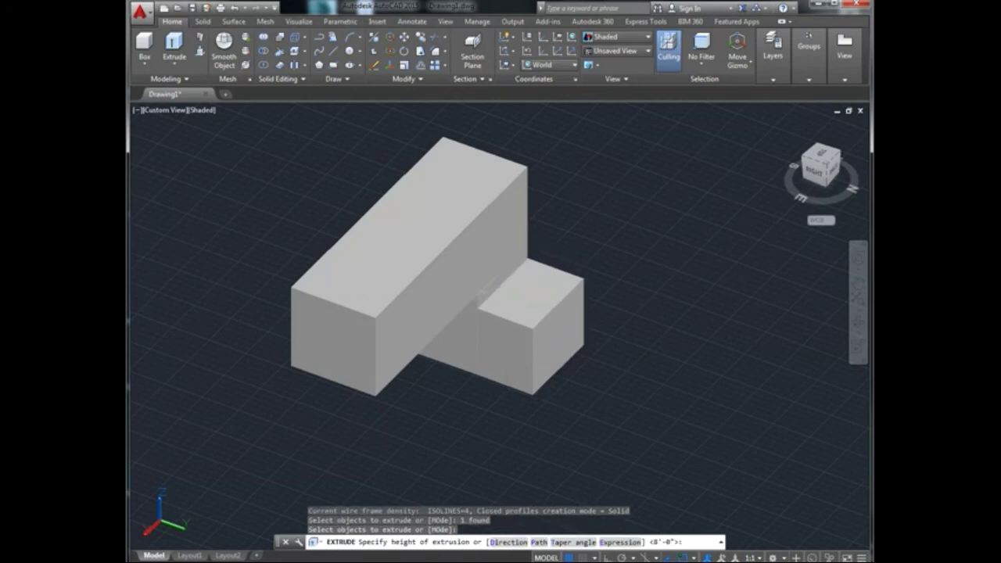